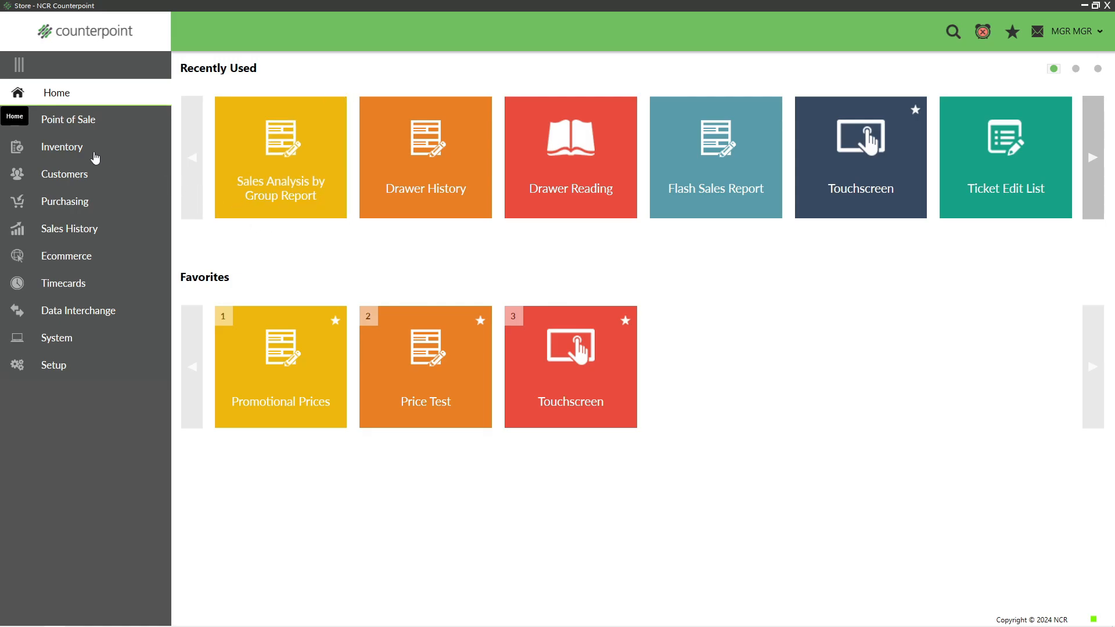
# - Open the Inventory Analysis report from the inventory reports and restrict it to the MAIN location
pyautogui.click(71, 148)
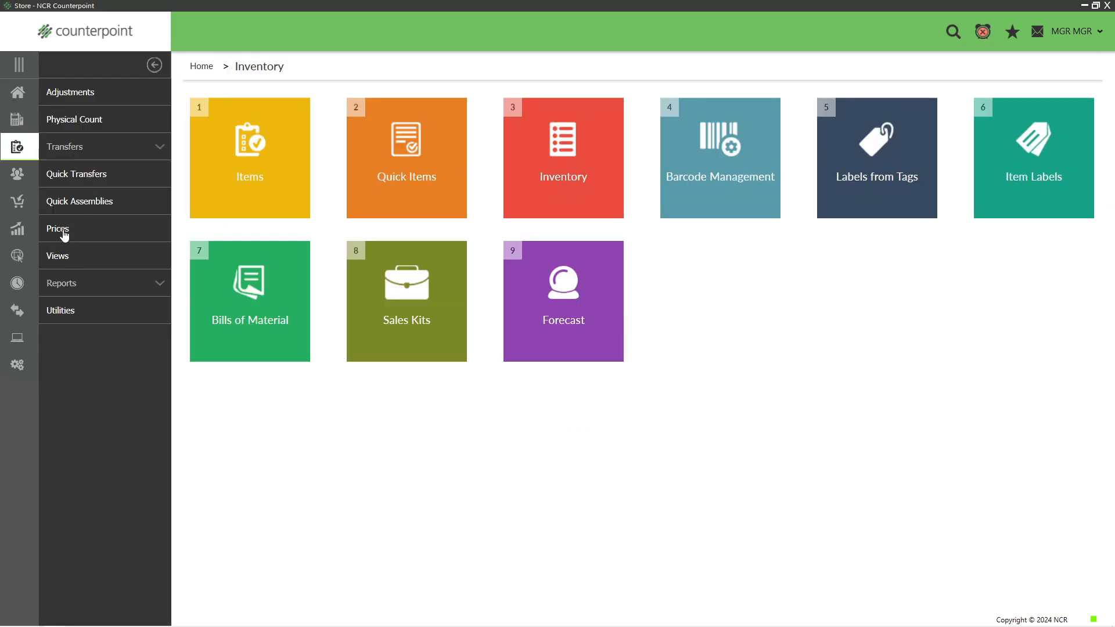
pyautogui.click(65, 285)
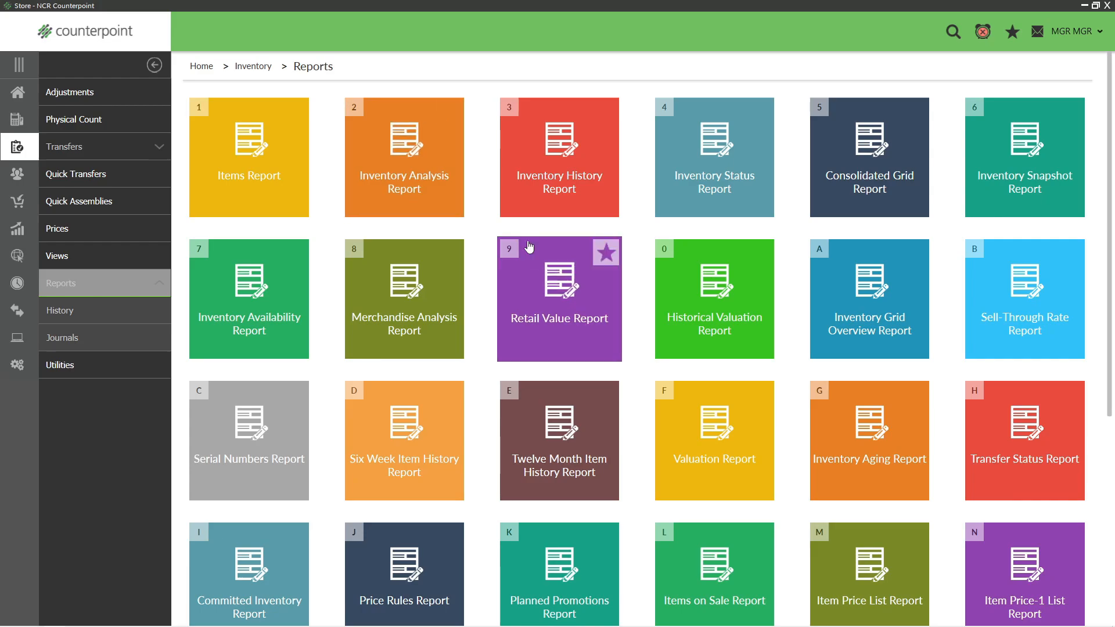
pyautogui.click(428, 184)
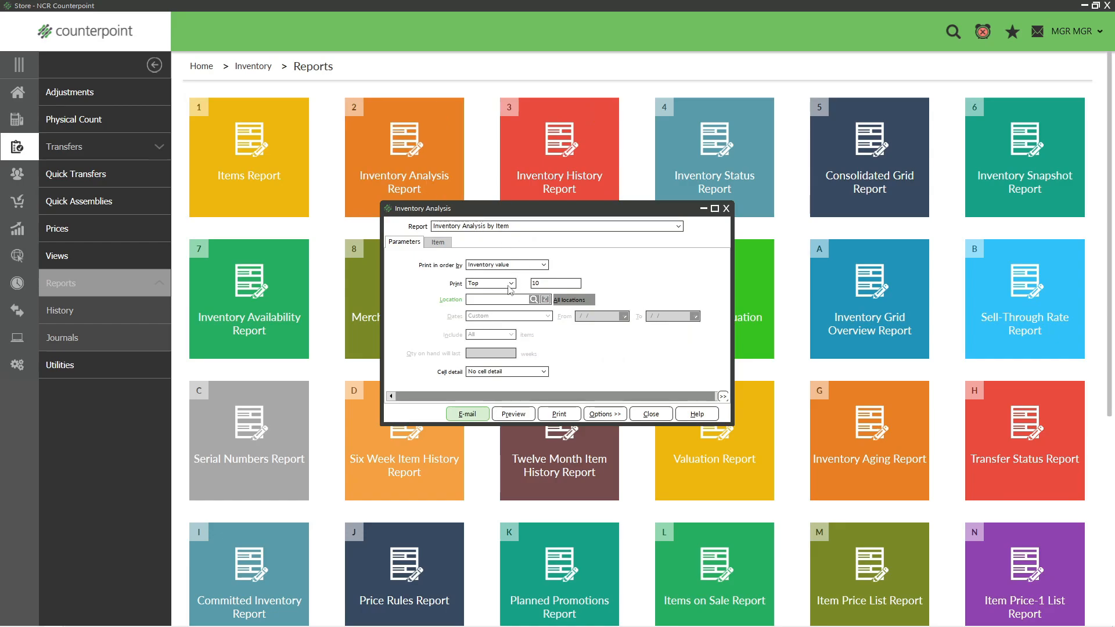
pyautogui.click(534, 299)
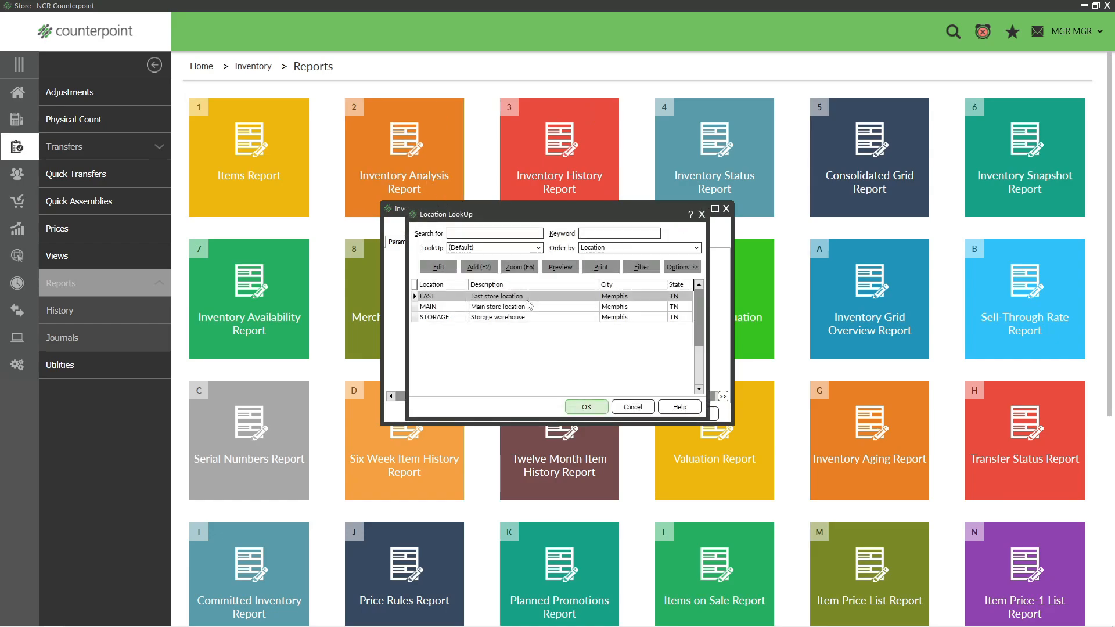
pyautogui.doubleClick(454, 307)
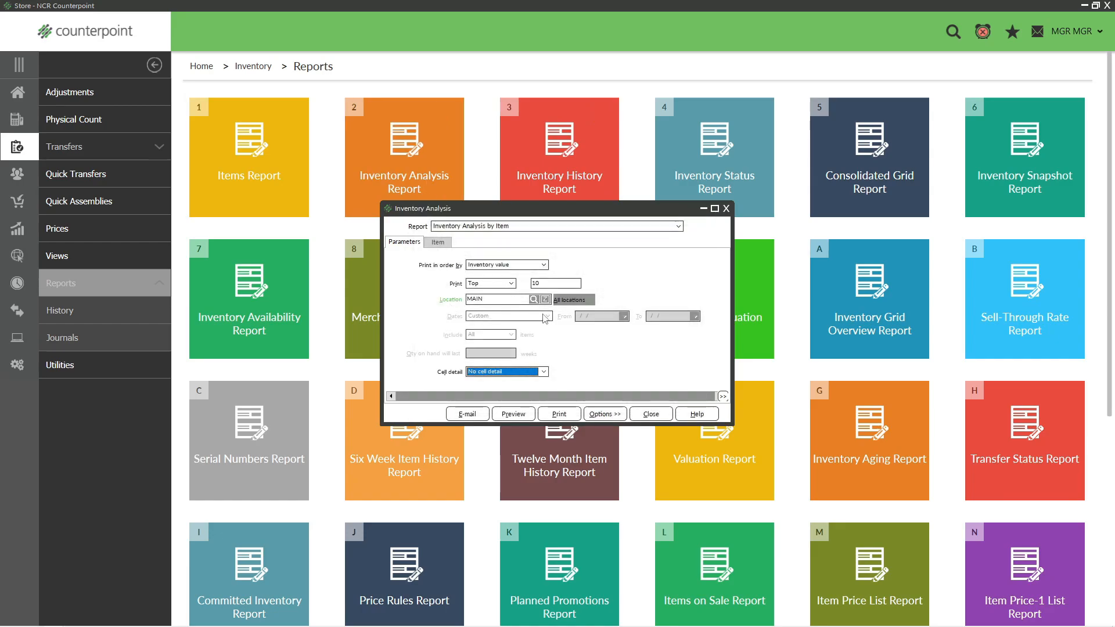
pyautogui.click(446, 244)
pyautogui.click(411, 243)
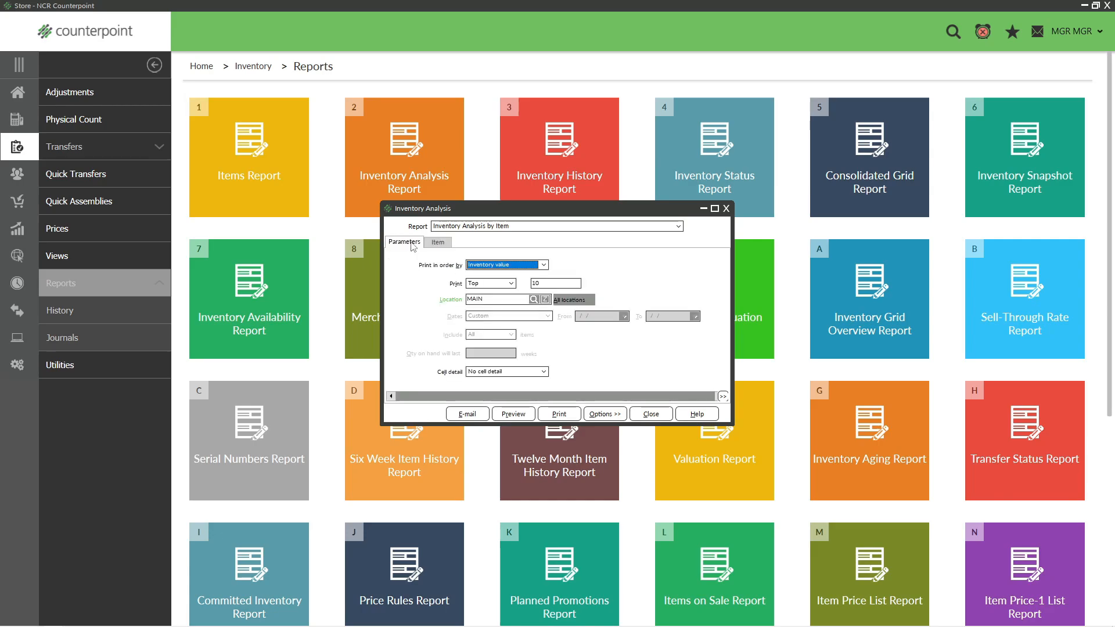
# - Preview the top 10 inventory analysis for MAIN at 135% zoom, and close the preview
pyautogui.click(515, 414)
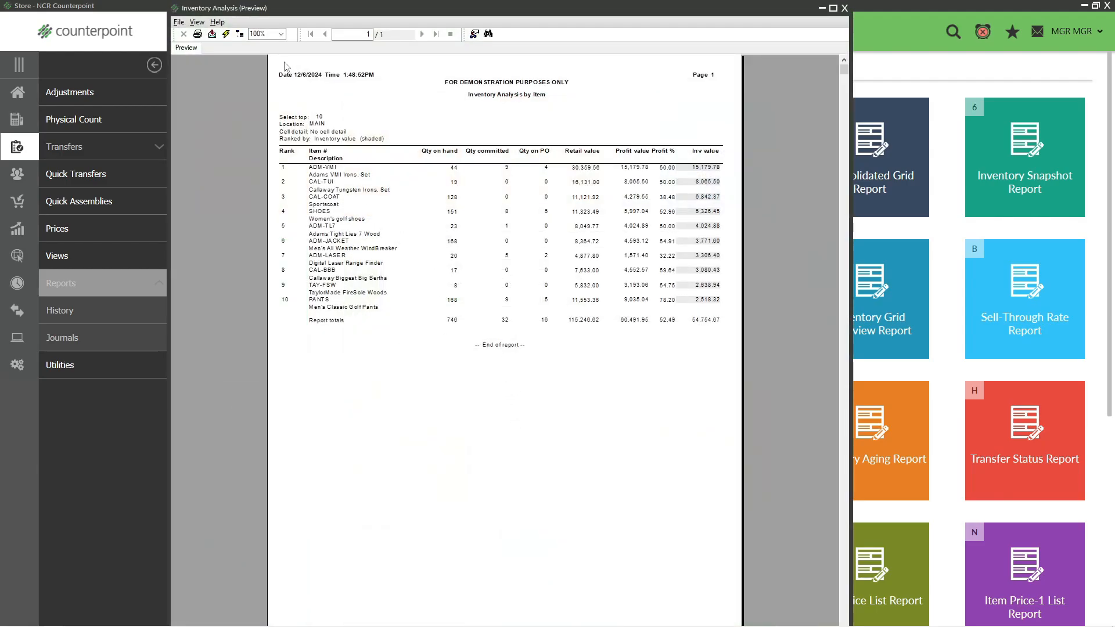
pyautogui.doubleClick(268, 34)
pyautogui.write('135')
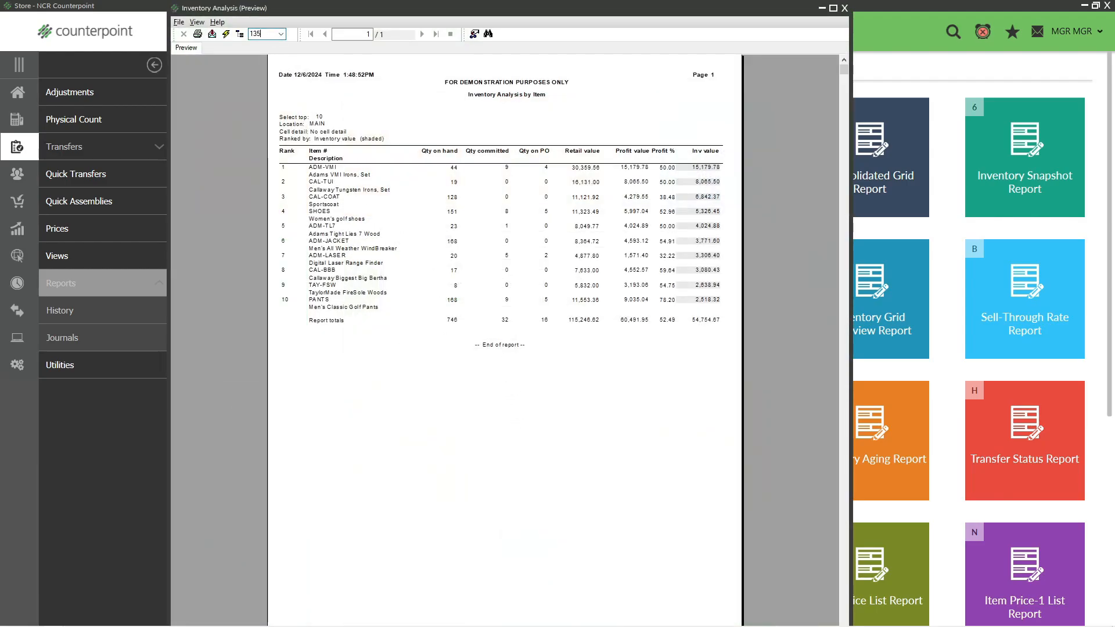
pyautogui.press('Return')
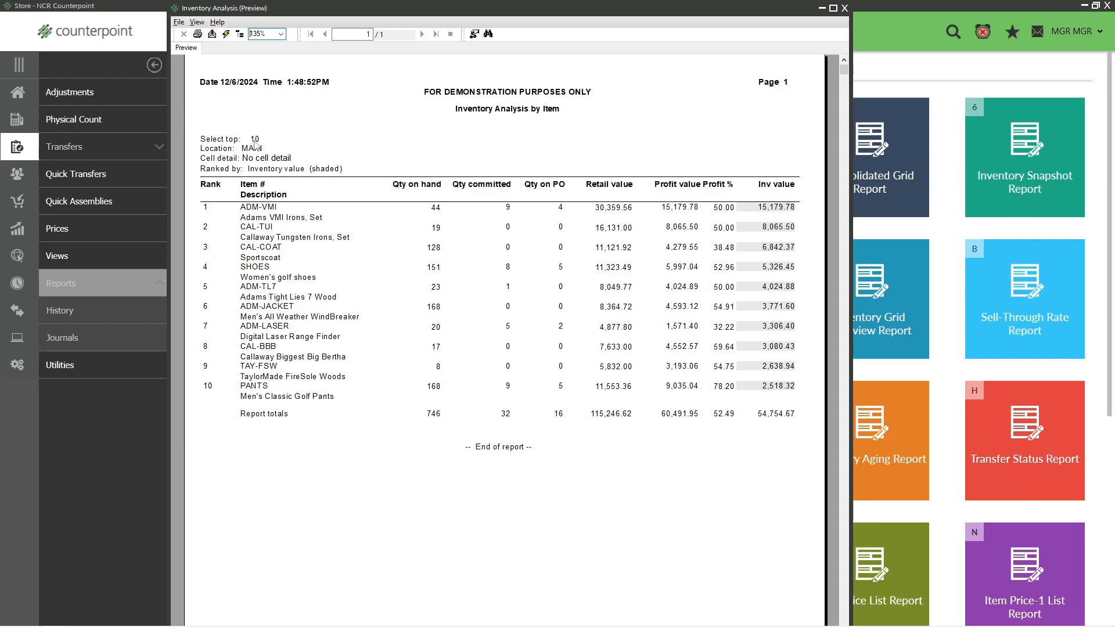
pyautogui.click(844, 9)
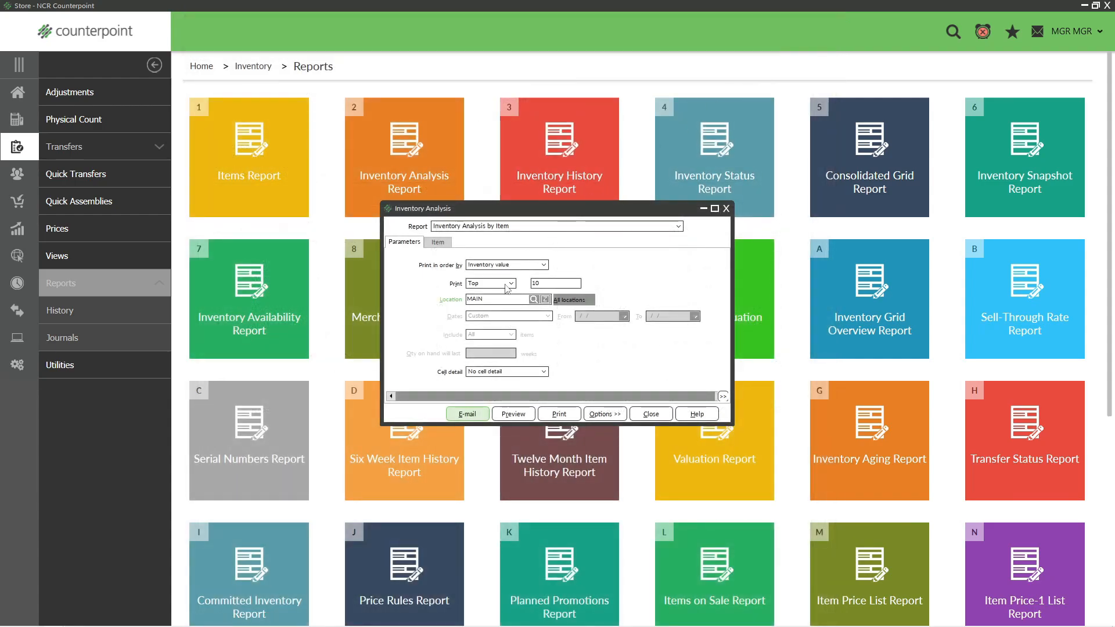
# - Set the Inventory Analysis report to print All items and preview its last page, closing the report when done
pyautogui.click(514, 286)
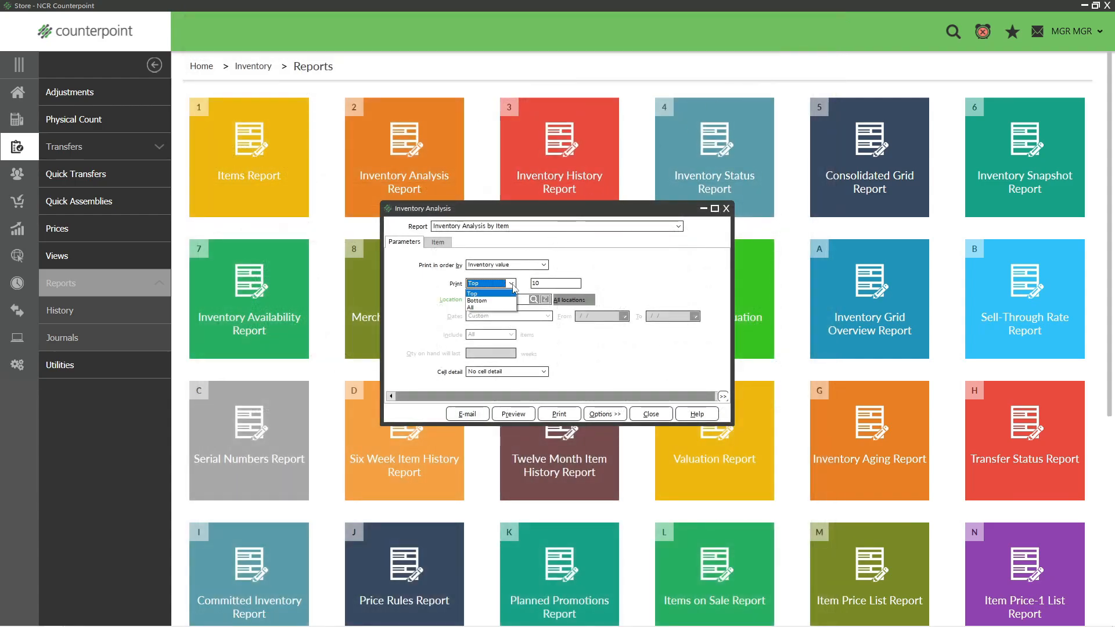
pyautogui.click(494, 310)
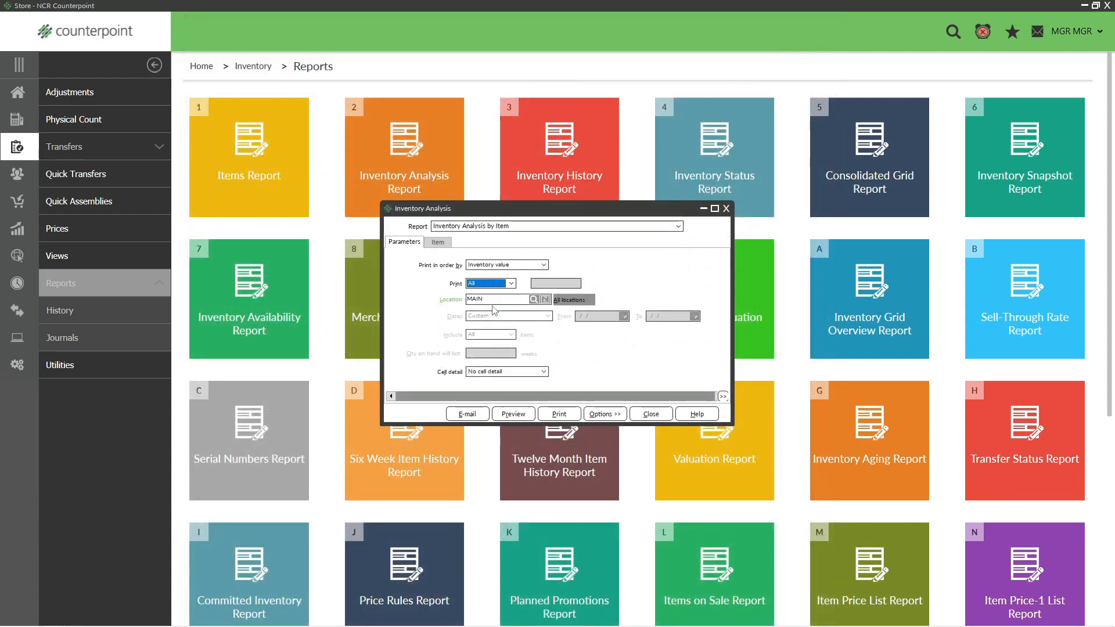
pyautogui.click(513, 414)
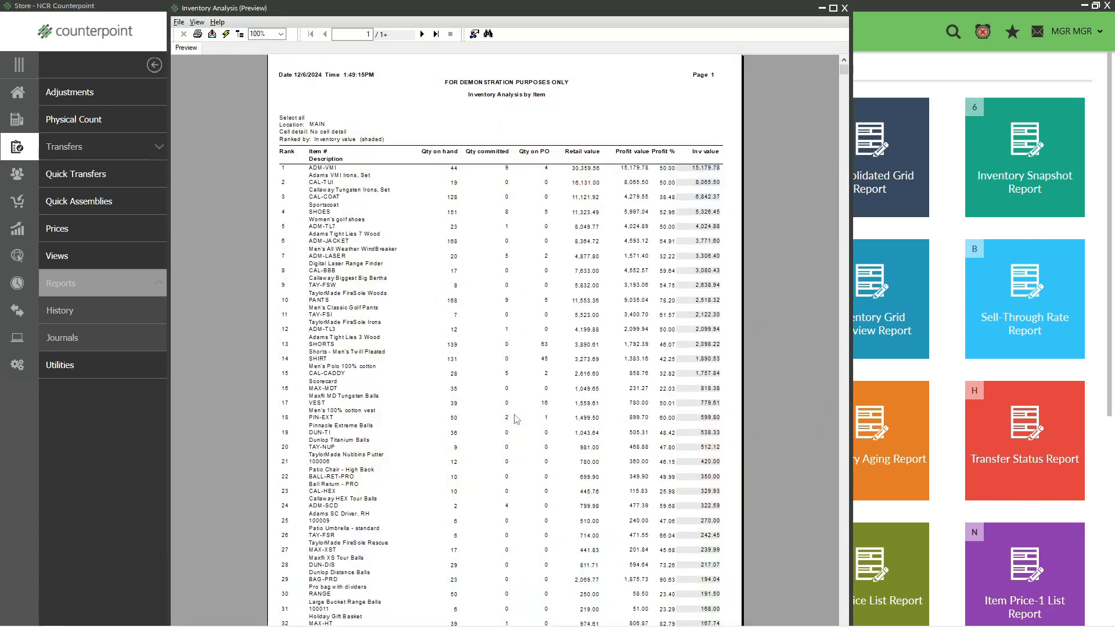
pyautogui.click(435, 35)
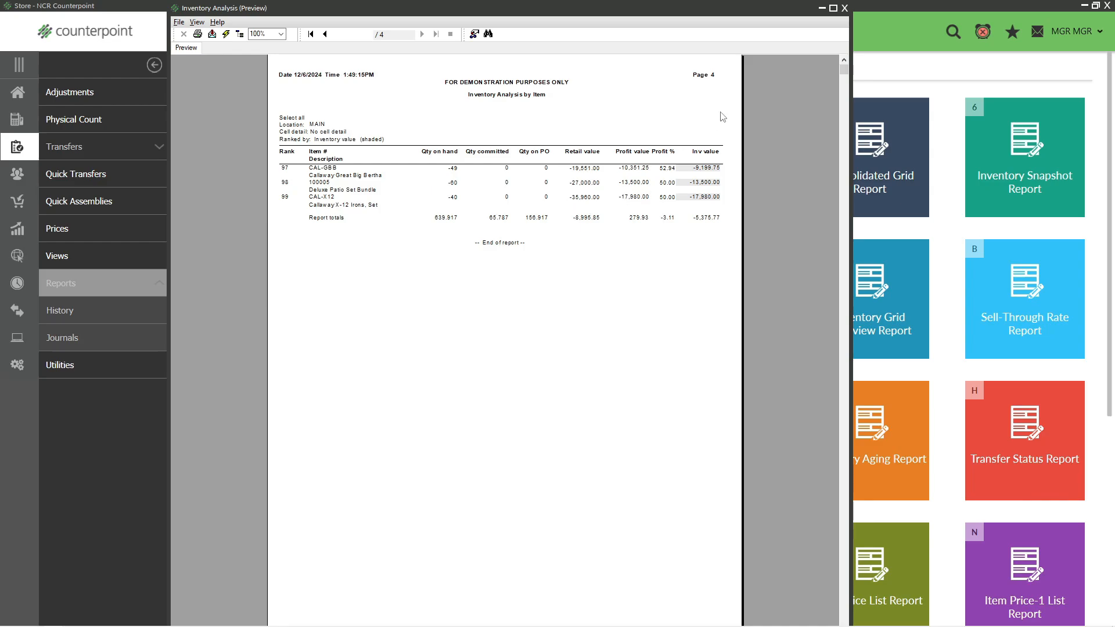
pyautogui.click(845, 8)
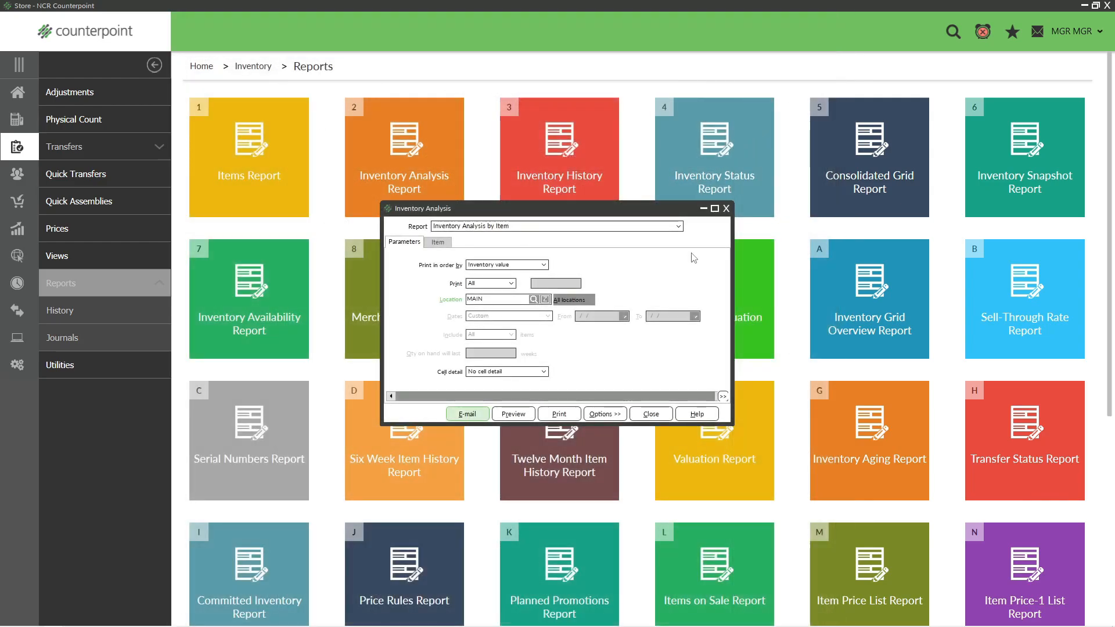
pyautogui.click(649, 414)
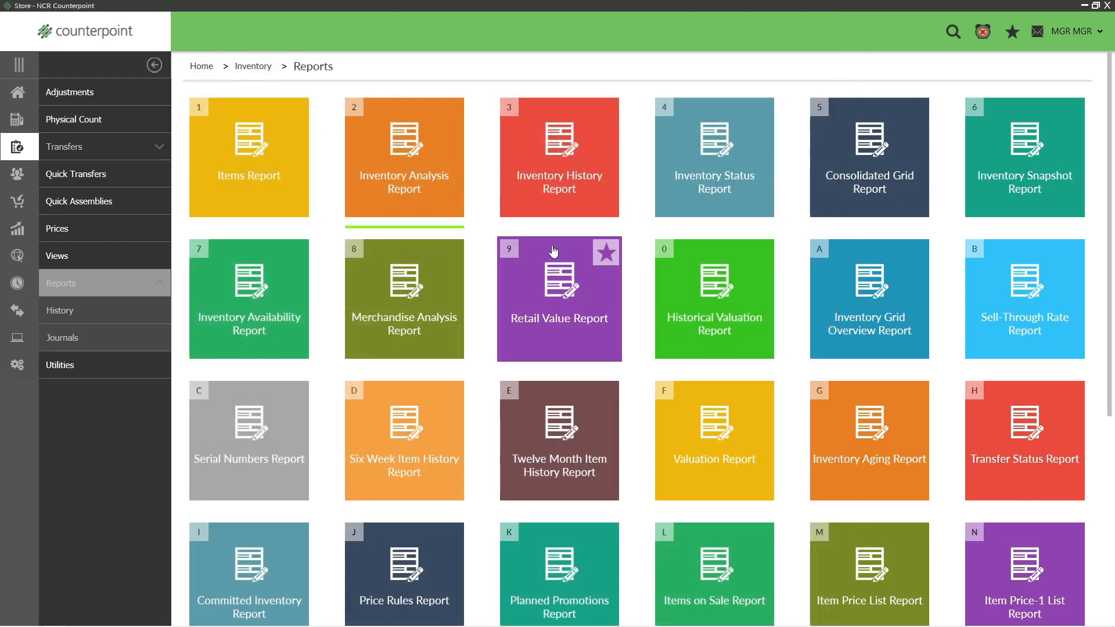
# - Preview the Inventory Status by Item report for the MAIN location, and close it after viewing
pyautogui.click(705, 192)
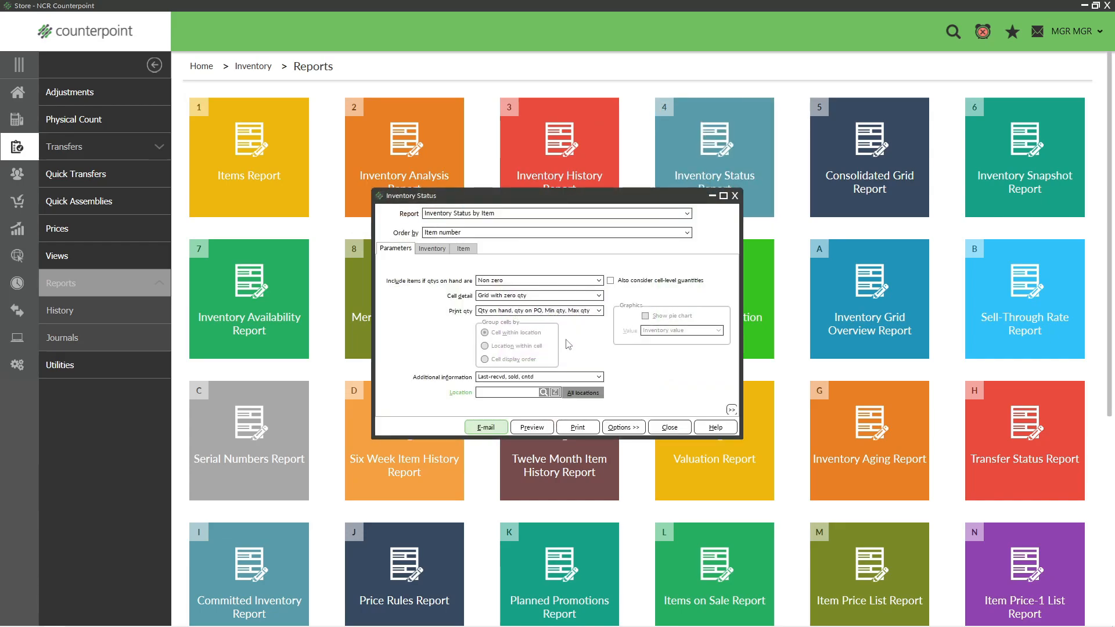
pyautogui.click(534, 392)
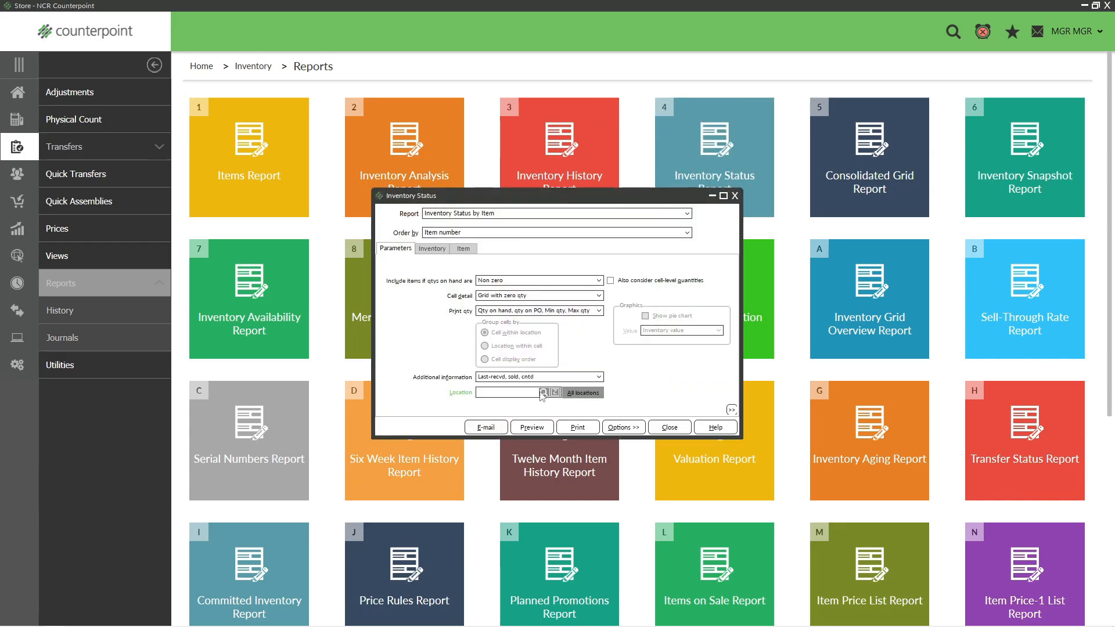
pyautogui.click(543, 393)
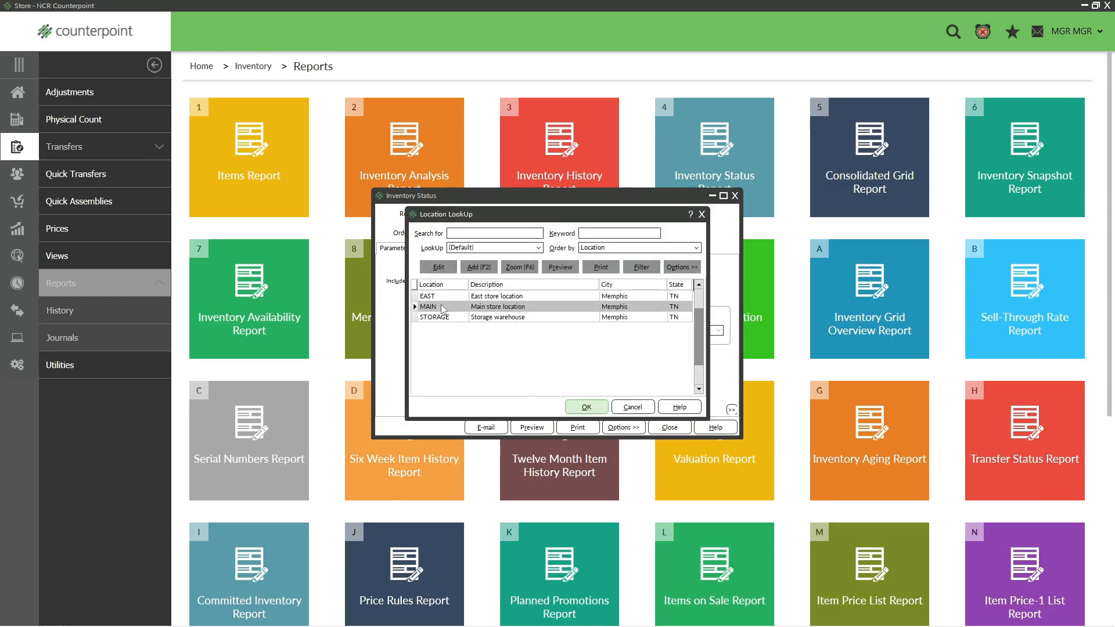
pyautogui.doubleClick(443, 307)
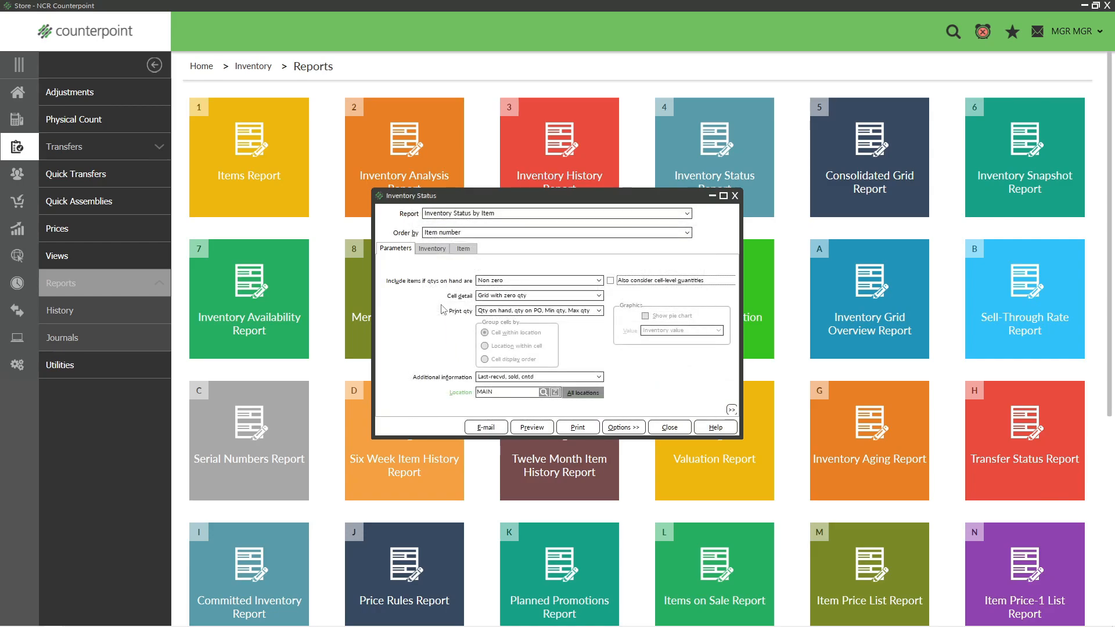
pyautogui.click(530, 428)
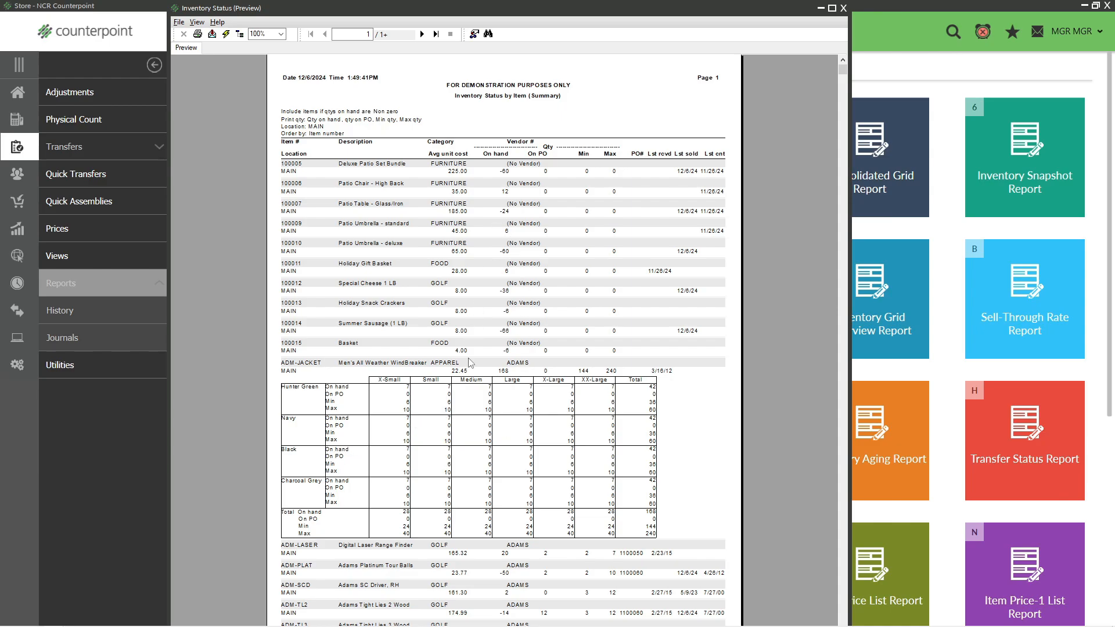
pyautogui.click(843, 9)
pyautogui.click(671, 431)
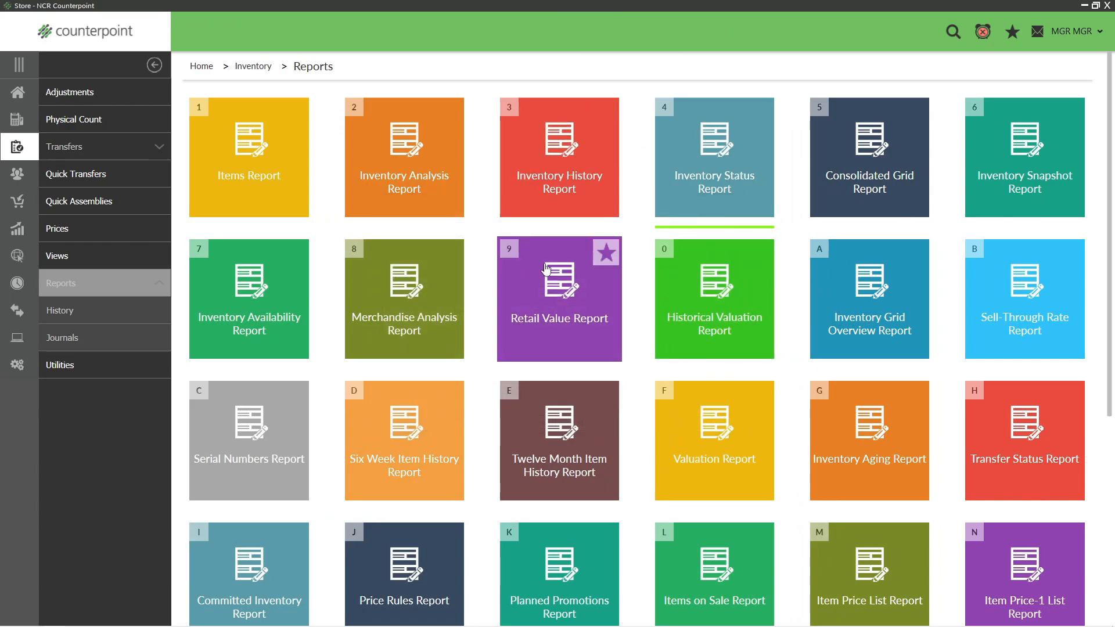
# - Preview the summary Valuation Report ordered by item number through to its last page, and close it
pyautogui.click(710, 427)
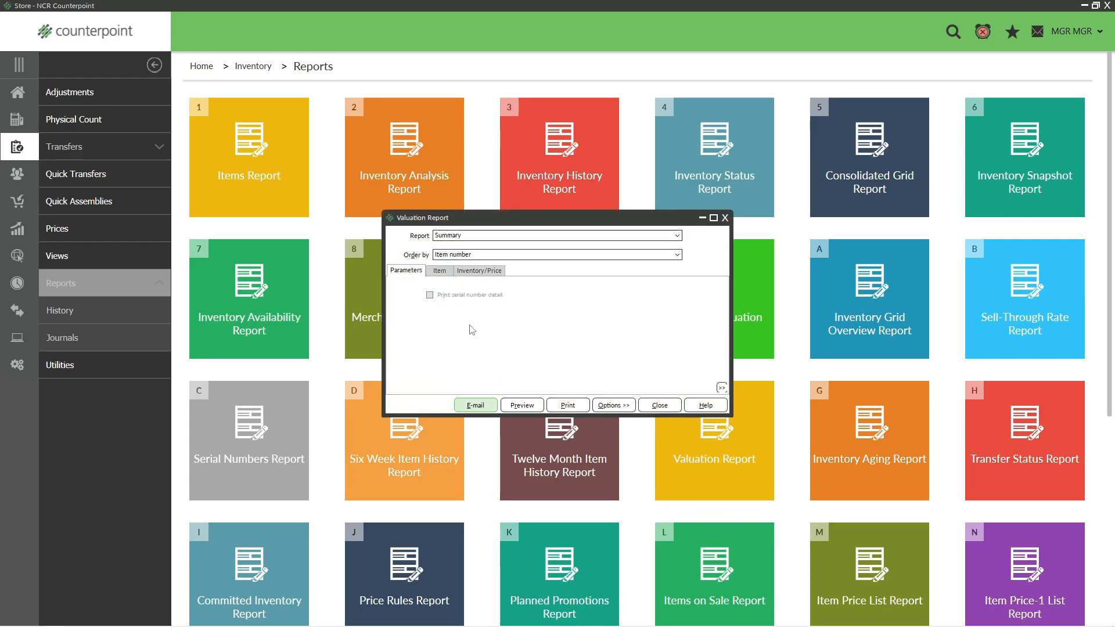
pyautogui.click(472, 276)
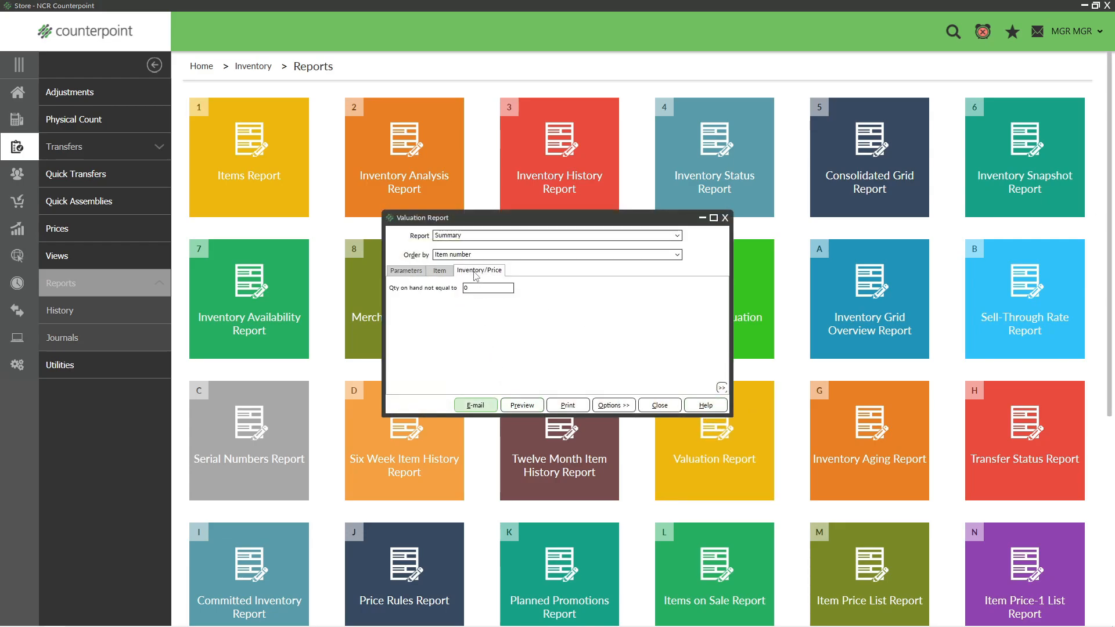
pyautogui.click(408, 271)
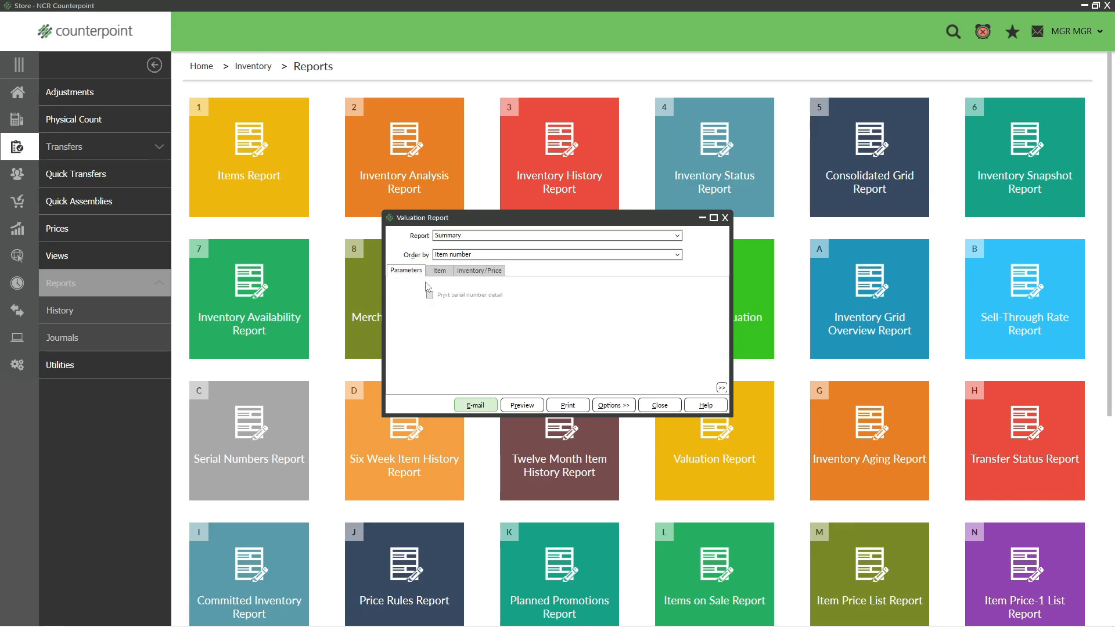
pyautogui.click(520, 403)
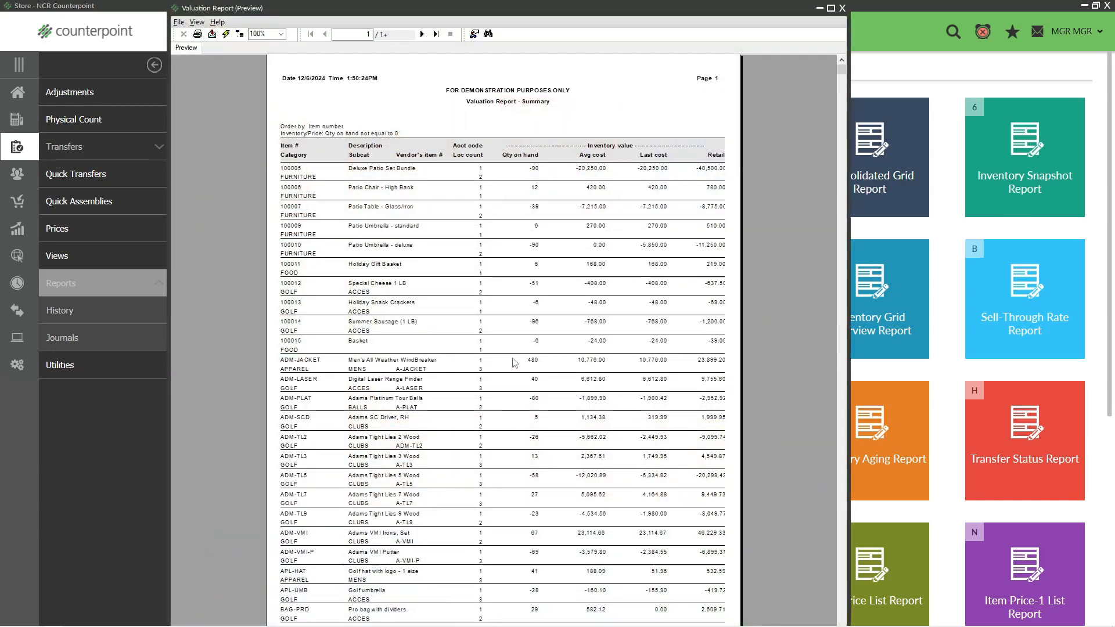
pyautogui.click(436, 33)
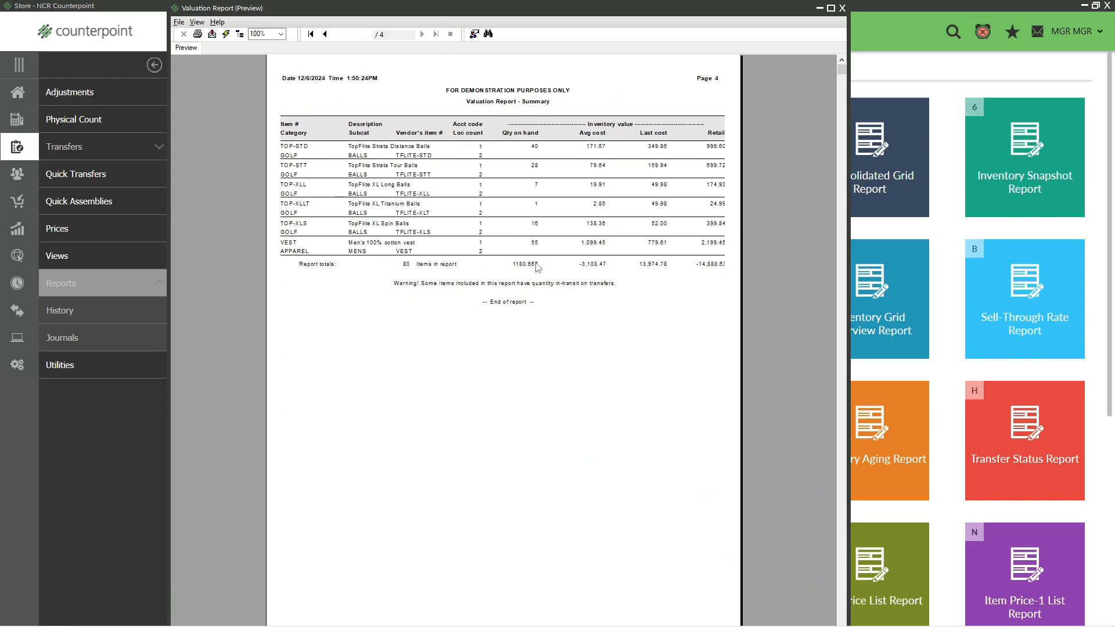
pyautogui.click(842, 8)
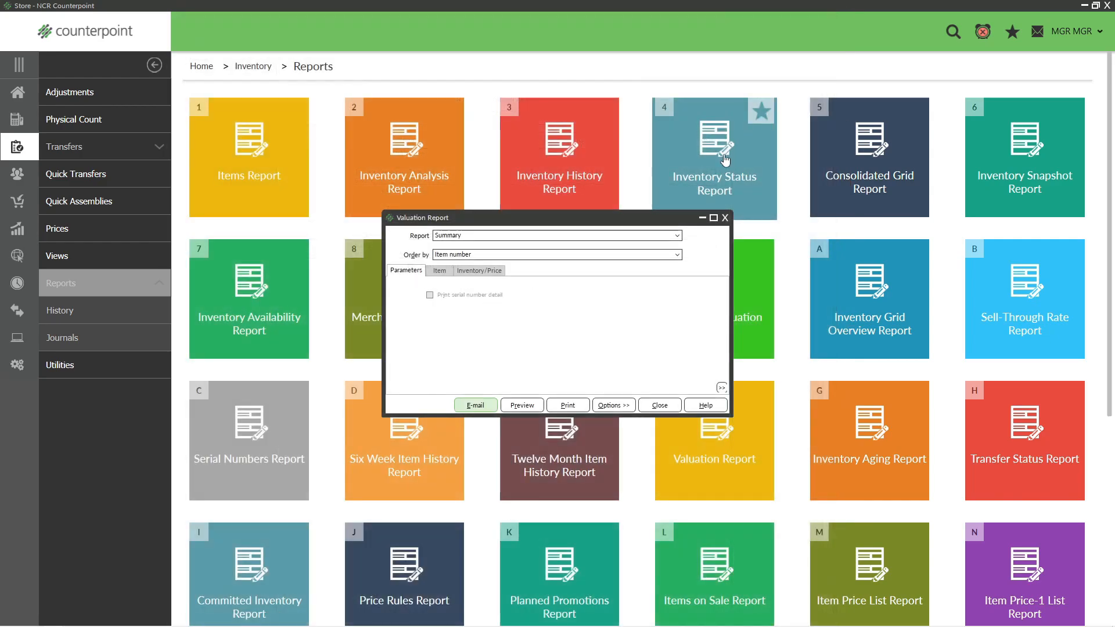
pyautogui.click(660, 405)
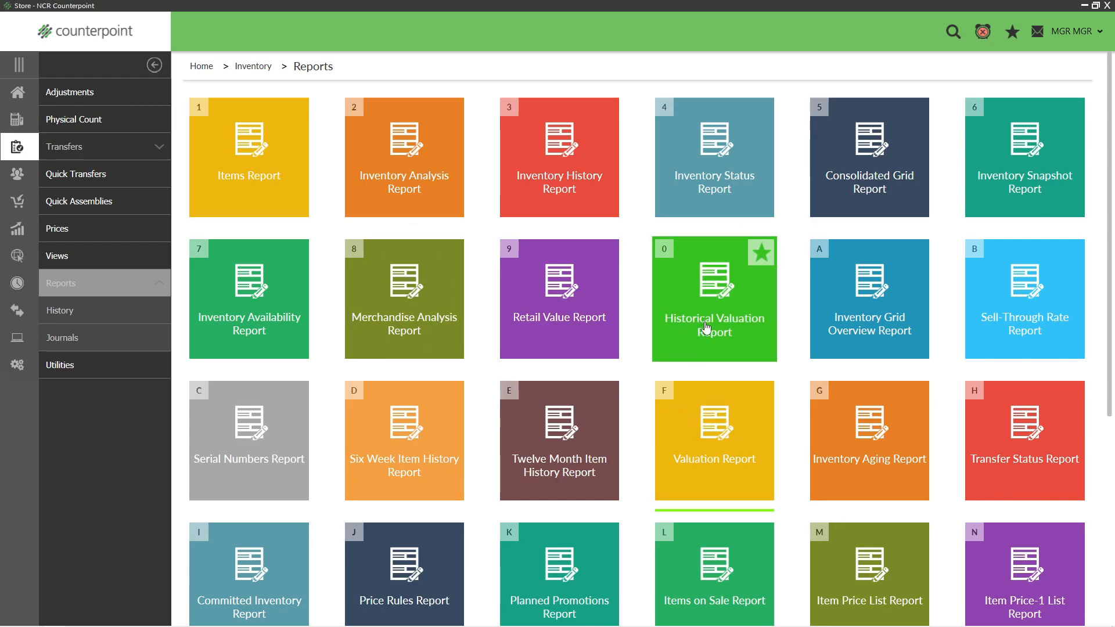
# - Open the Historical Valuation Report and set the valuation date to 12/1/2024 and the groups printed to All
pyautogui.click(690, 292)
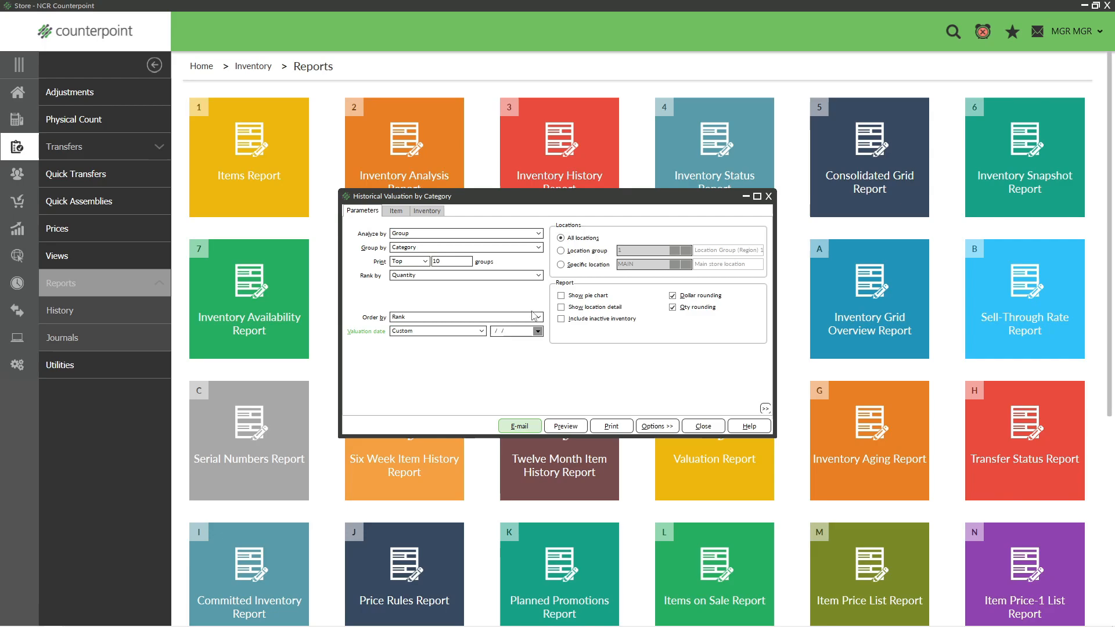
pyautogui.click(520, 331)
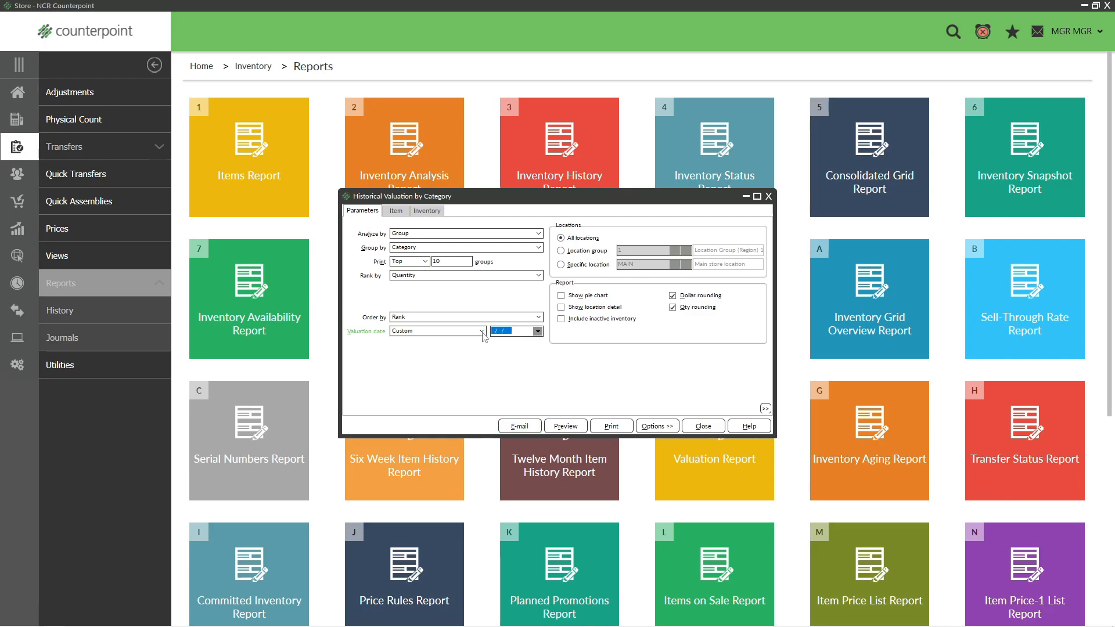
pyautogui.press('space')
pyautogui.click(425, 263)
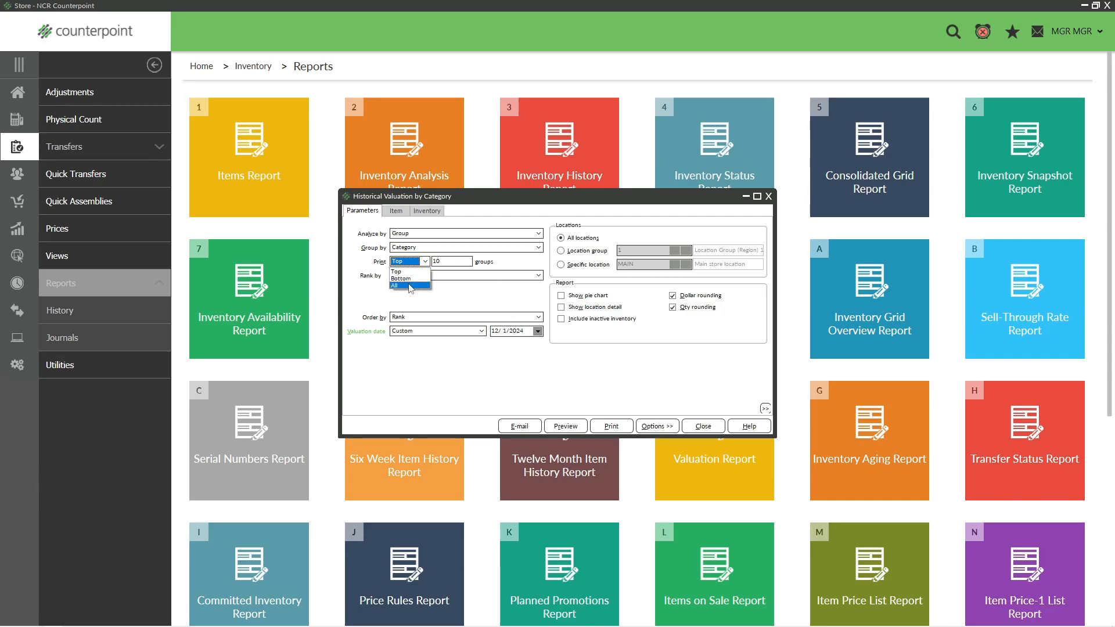
pyautogui.click(412, 288)
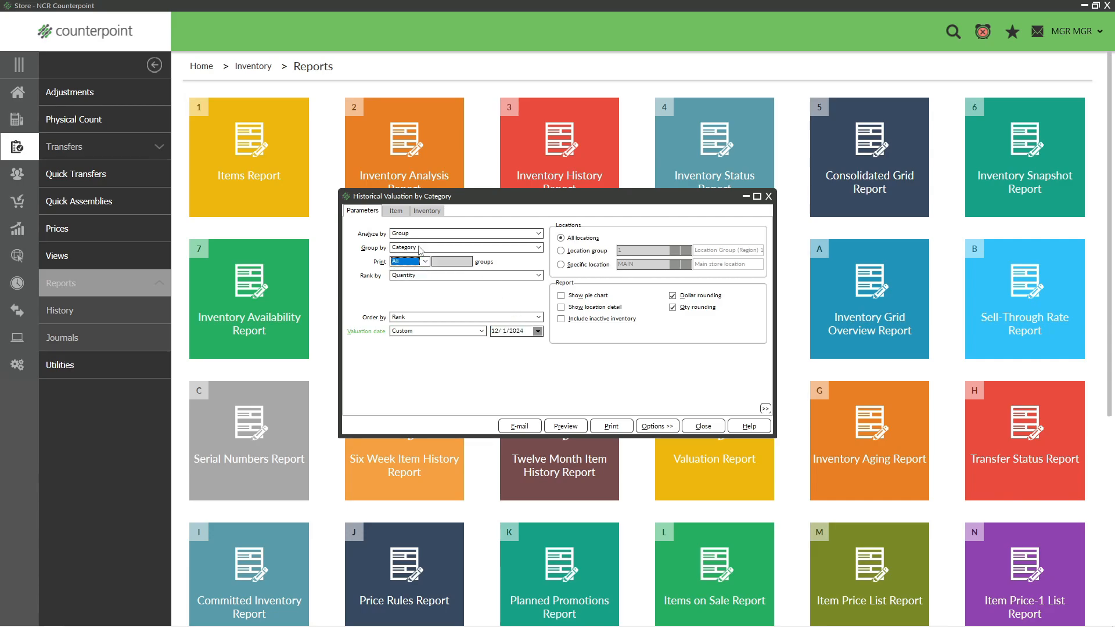
# - Preview the Historical Valuation by Category report and enlarge it to 135%
pyautogui.click(566, 427)
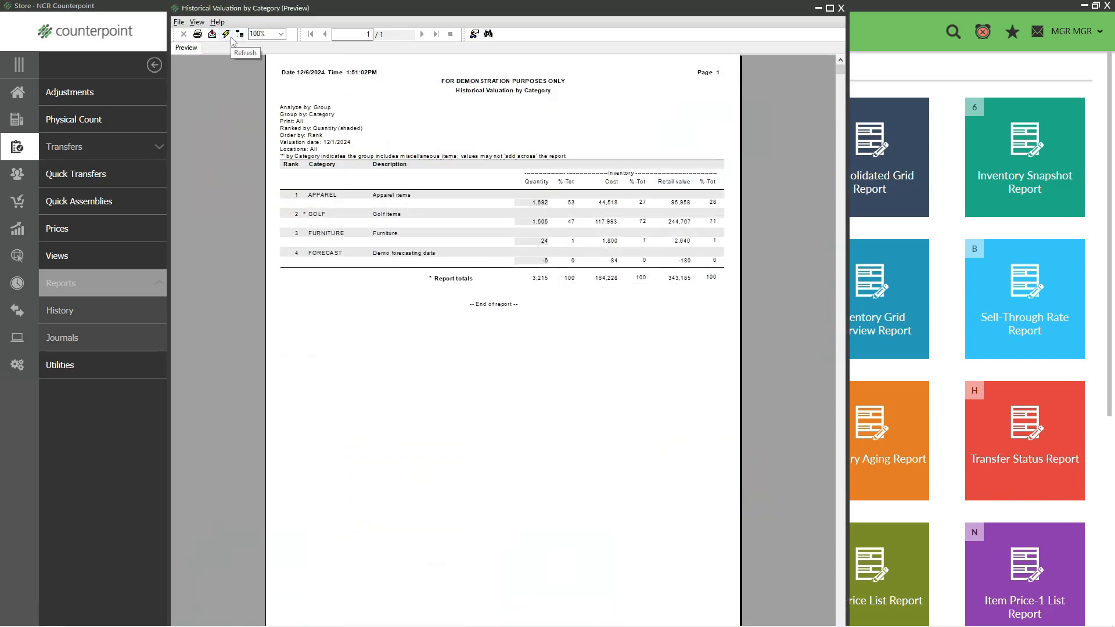
pyautogui.click(280, 34)
pyautogui.write('135')
pyautogui.press('Return')
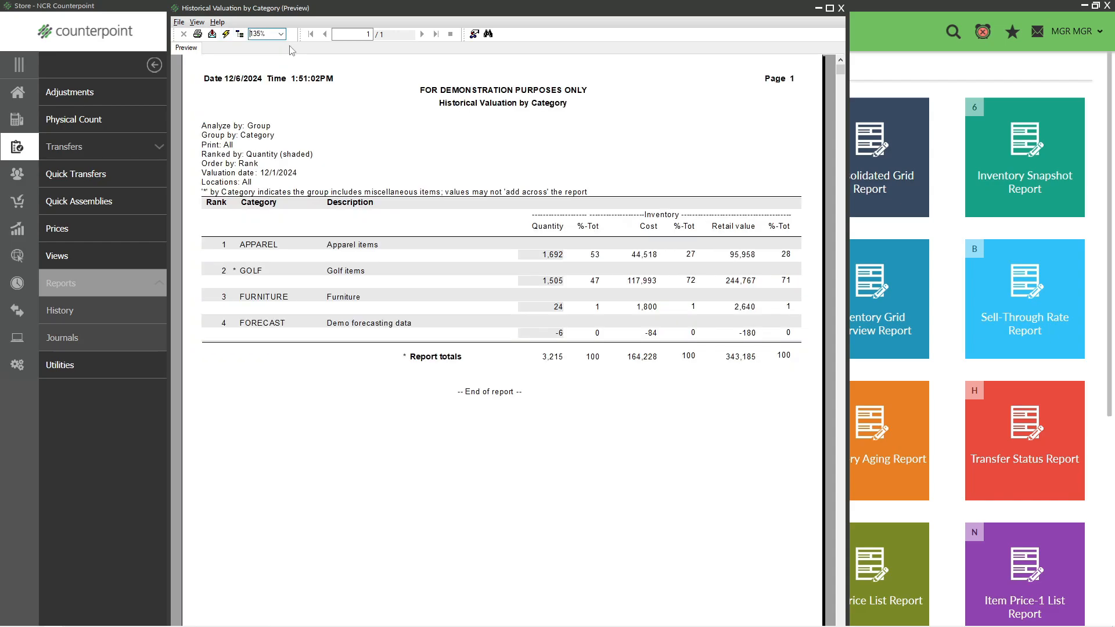
# - Turn on the pie chart for the Historical Valuation by Category report, preview it again, and close the preview
pyautogui.click(841, 8)
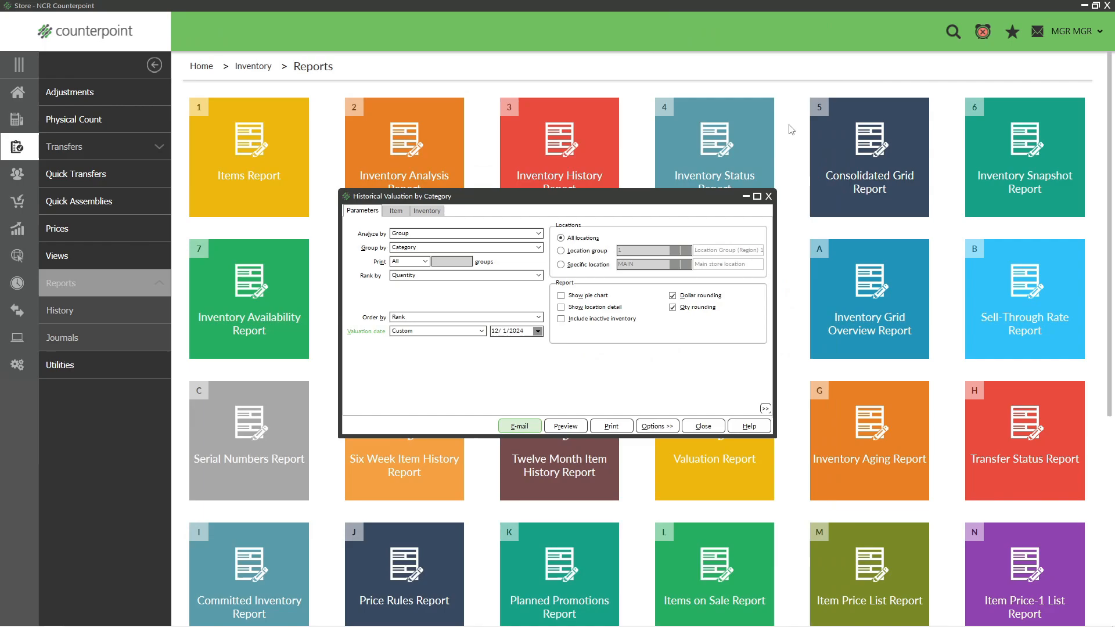
pyautogui.click(560, 295)
pyautogui.click(570, 424)
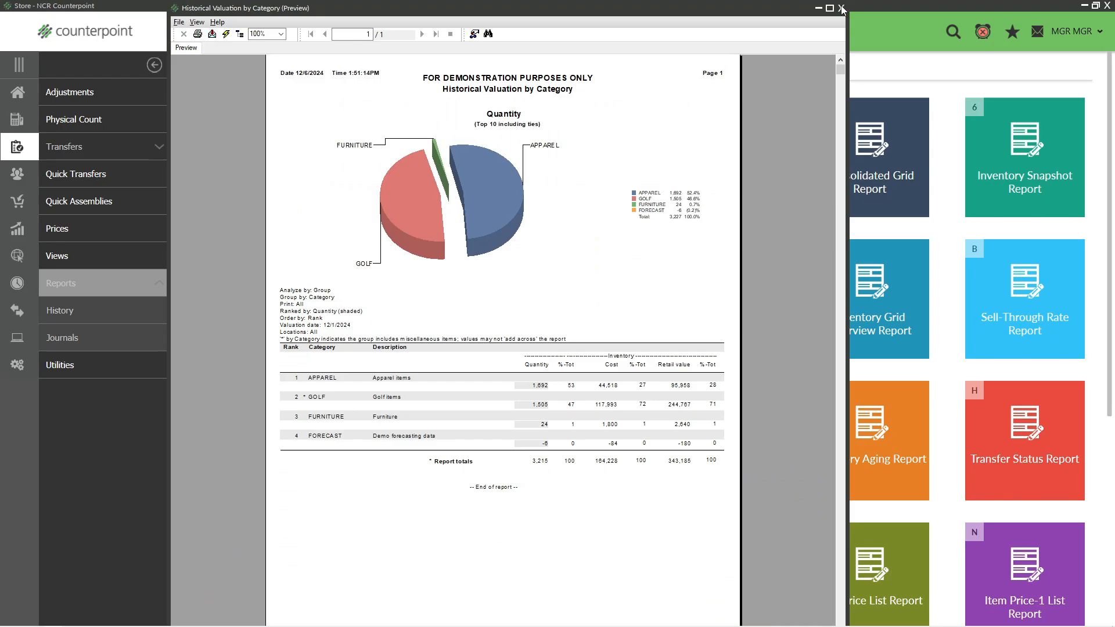
pyautogui.click(841, 8)
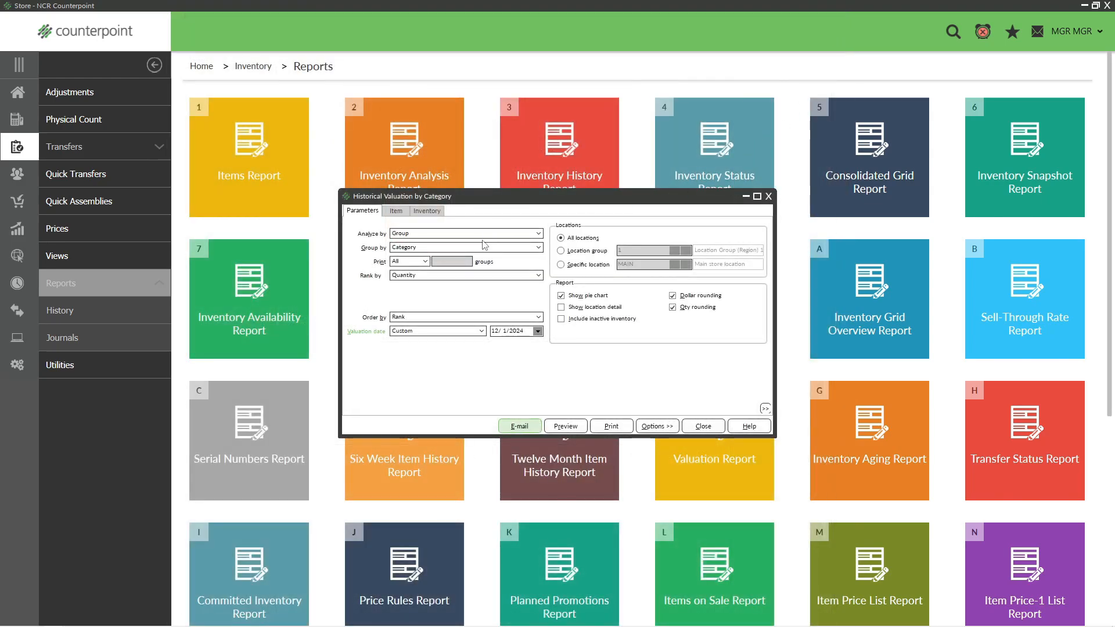
# - Analyze the historical valuation by Item, preview it through to the last page, and close both the preview and the report setup
pyautogui.click(539, 233)
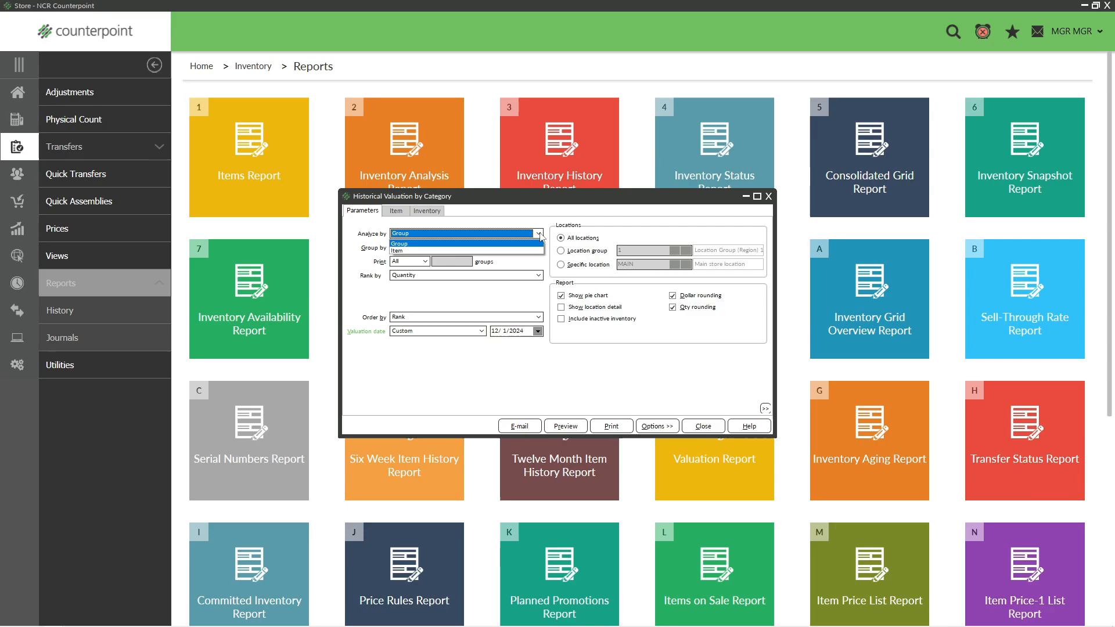
pyautogui.click(507, 252)
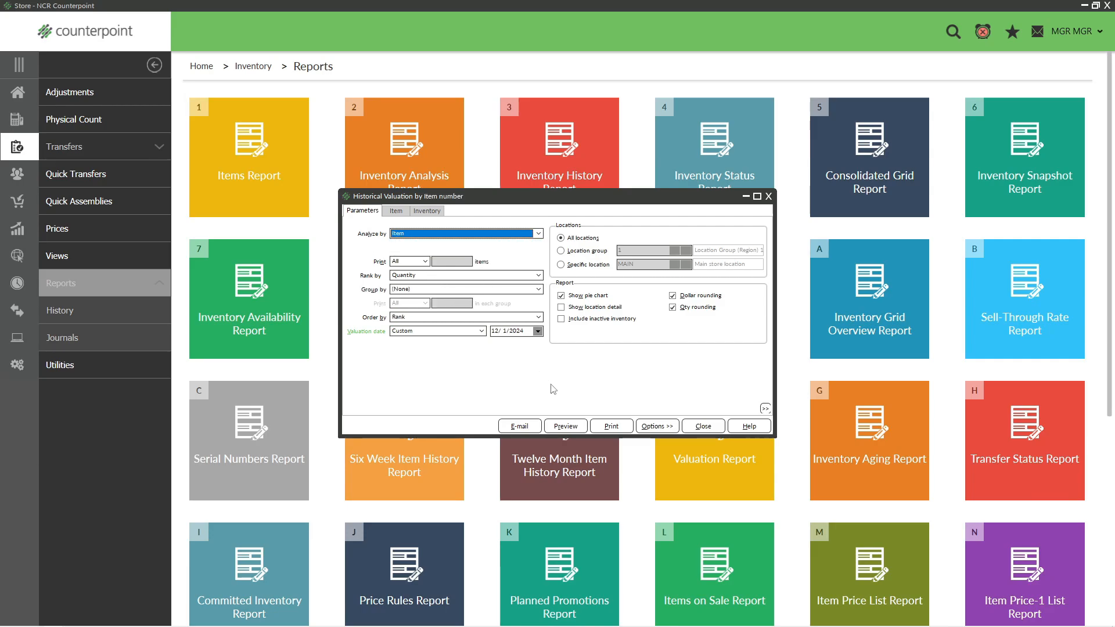
pyautogui.click(567, 428)
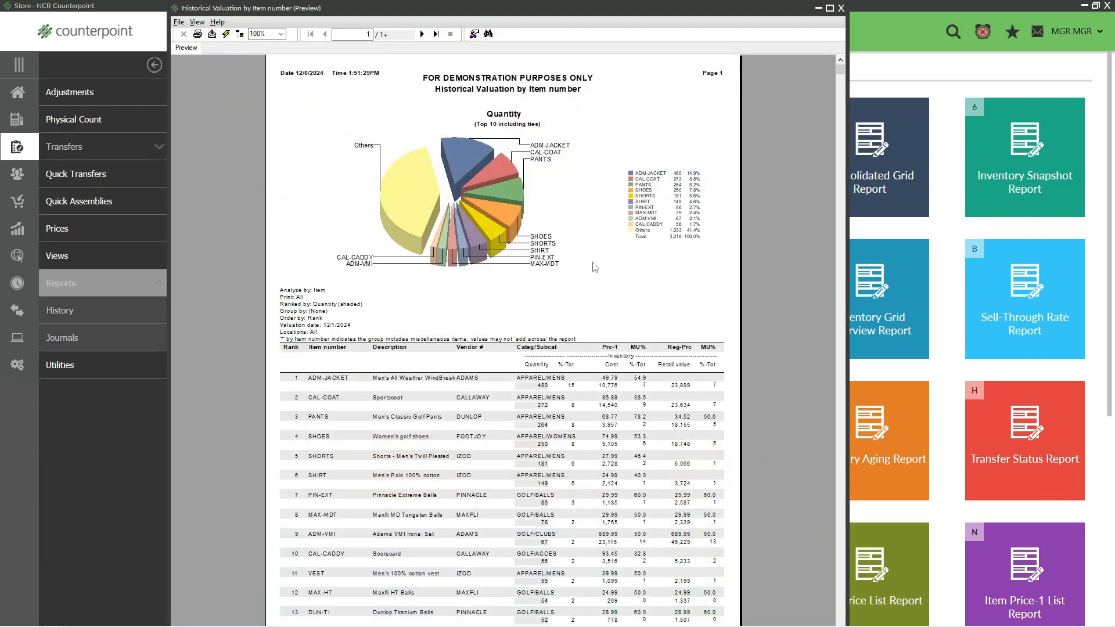
pyautogui.click(435, 34)
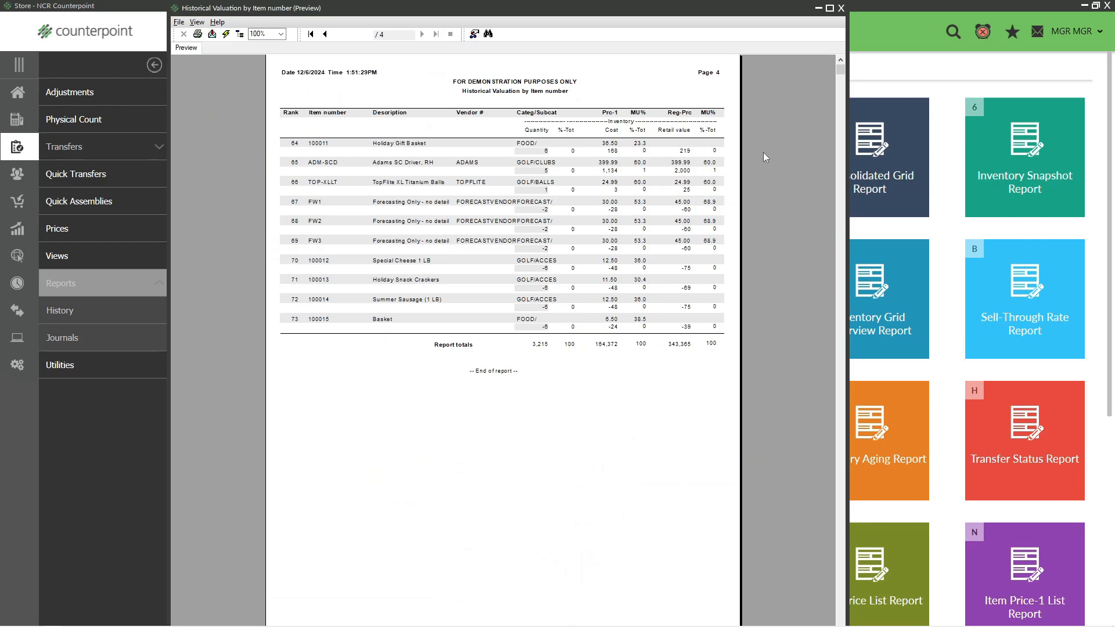
pyautogui.click(840, 8)
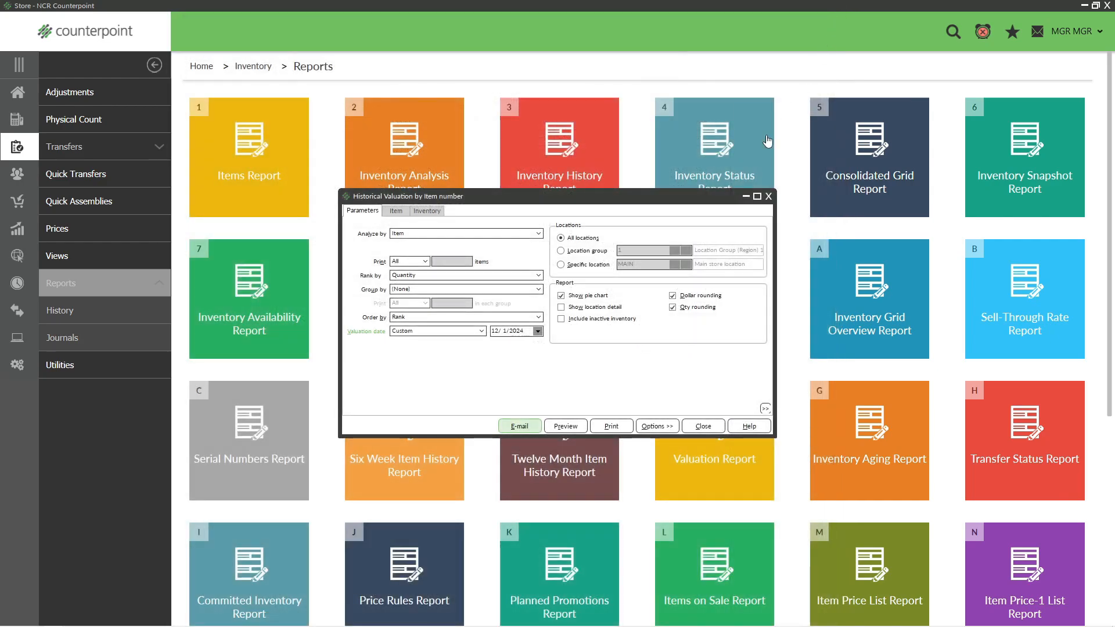
pyautogui.click(704, 425)
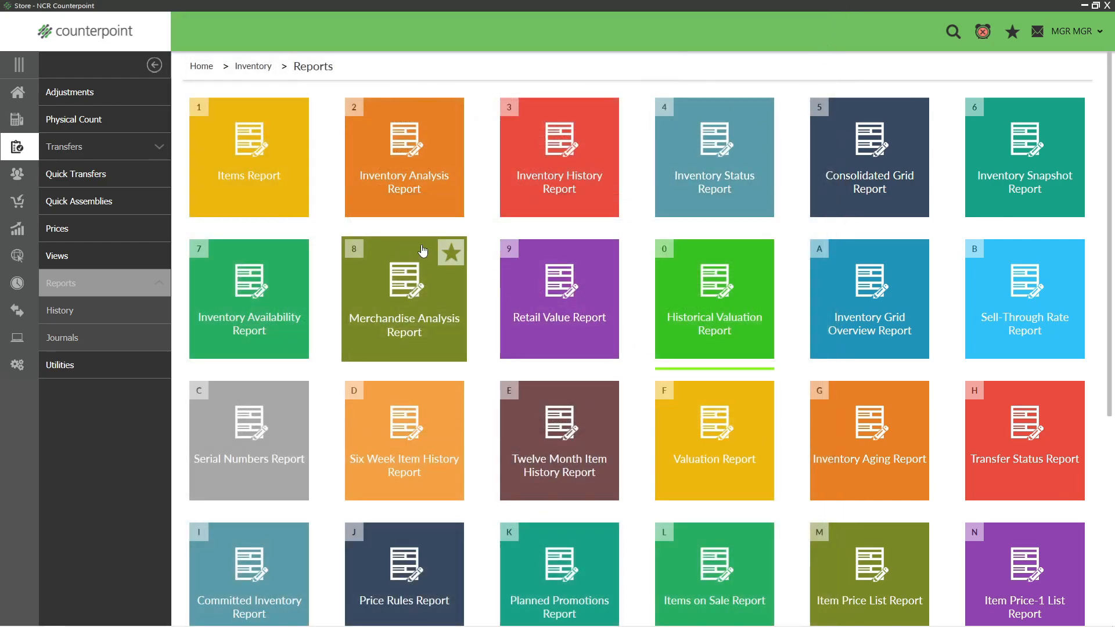
# - Open the Merchandise Analysis Report from the inventory reports and set the groups printed to All
pyautogui.click(24, 94)
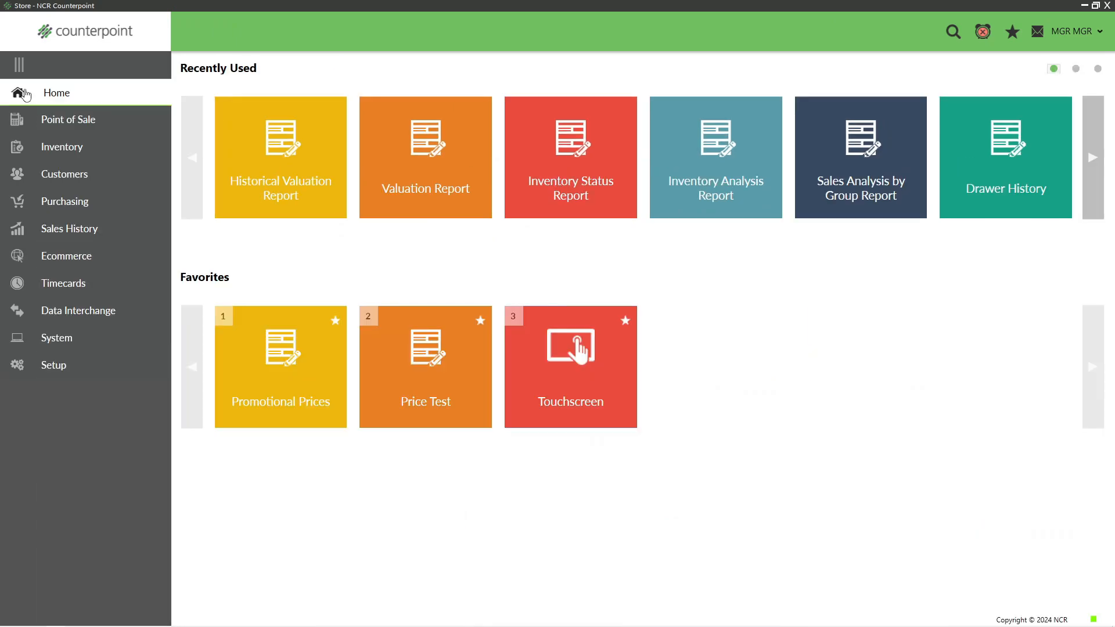
pyautogui.click(64, 152)
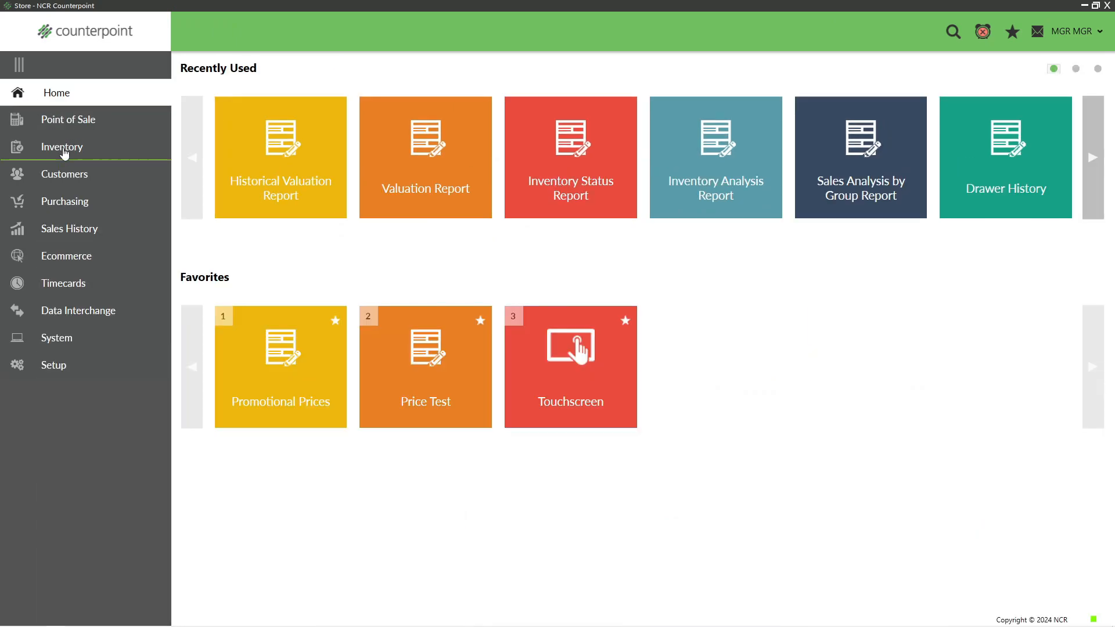
pyautogui.click(77, 288)
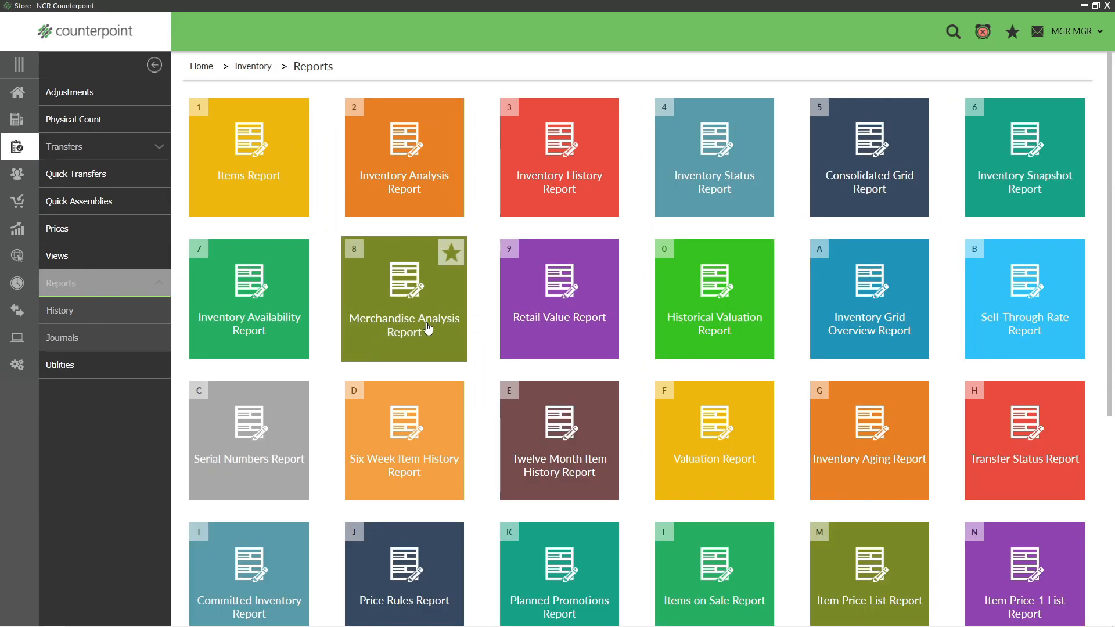
pyautogui.click(402, 300)
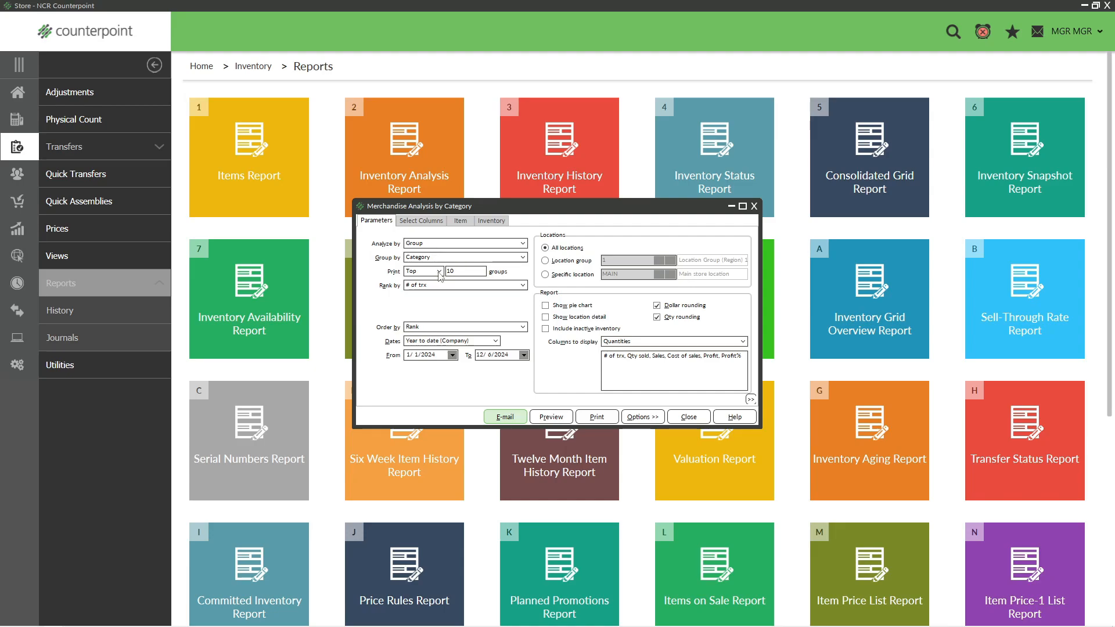
pyautogui.click(439, 271)
pyautogui.click(425, 297)
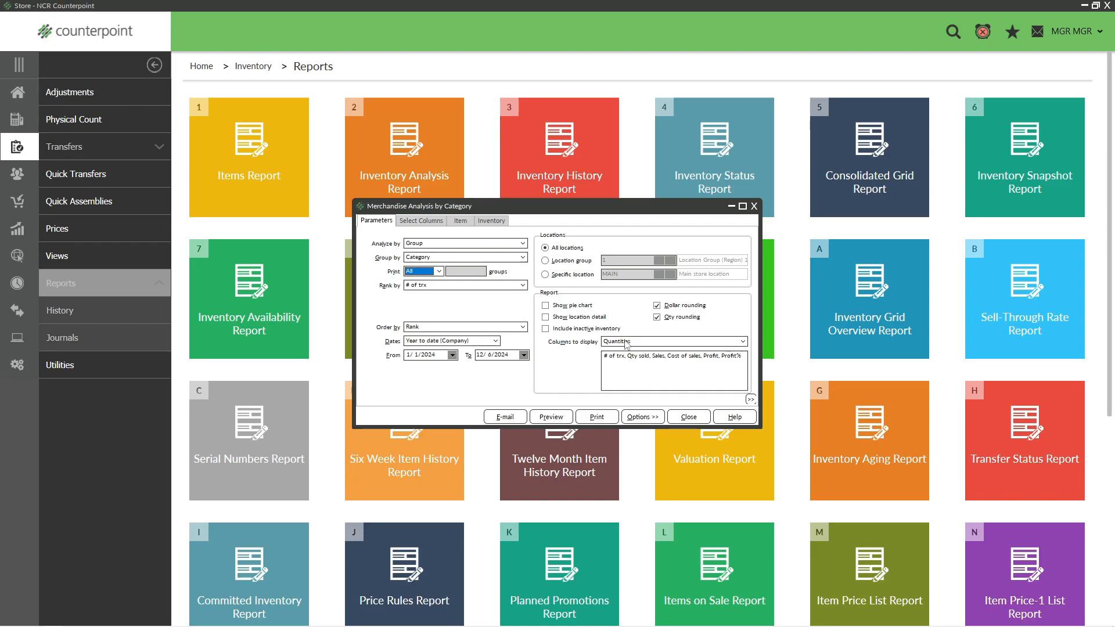
# - Check the report's visible columns, preview the Merchandise Analysis by Category report at 135%, and close the preview
pyautogui.click(429, 221)
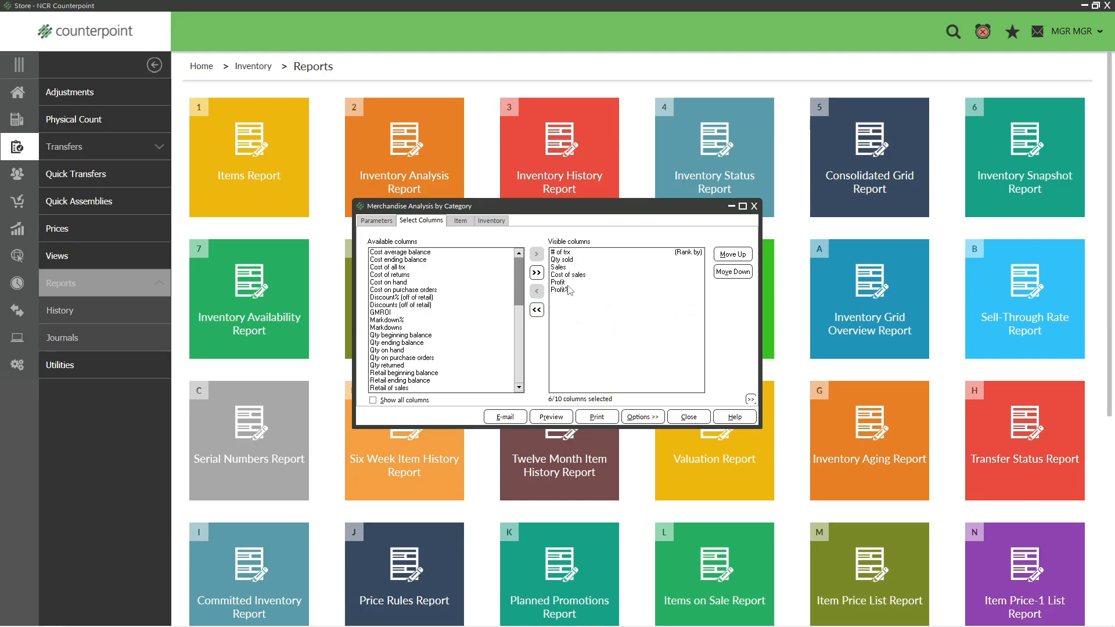
pyautogui.click(387, 221)
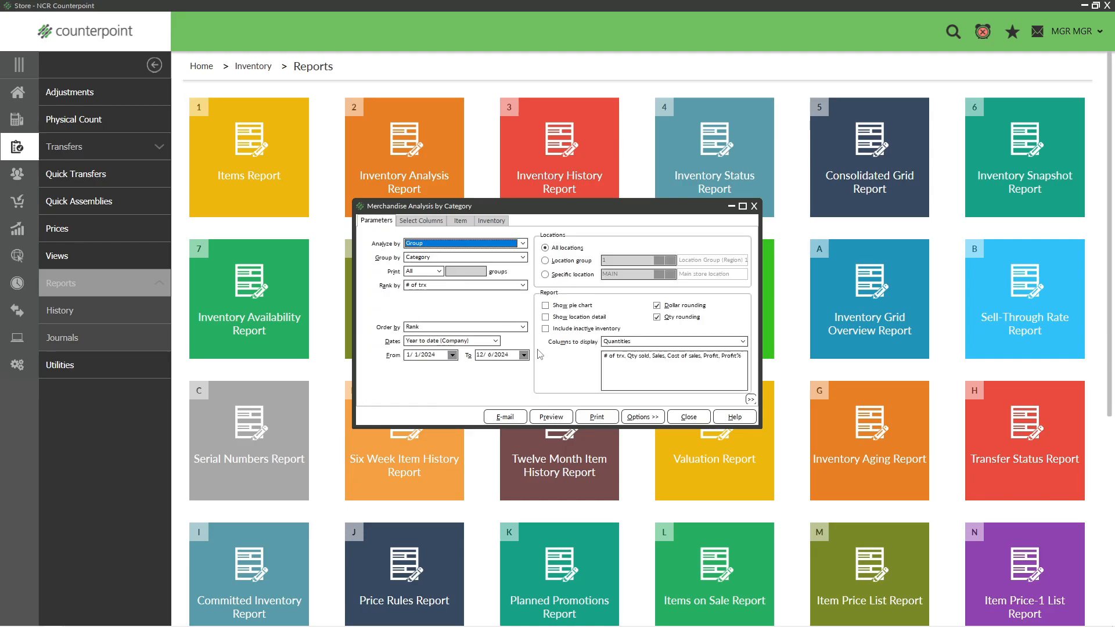
pyautogui.click(548, 417)
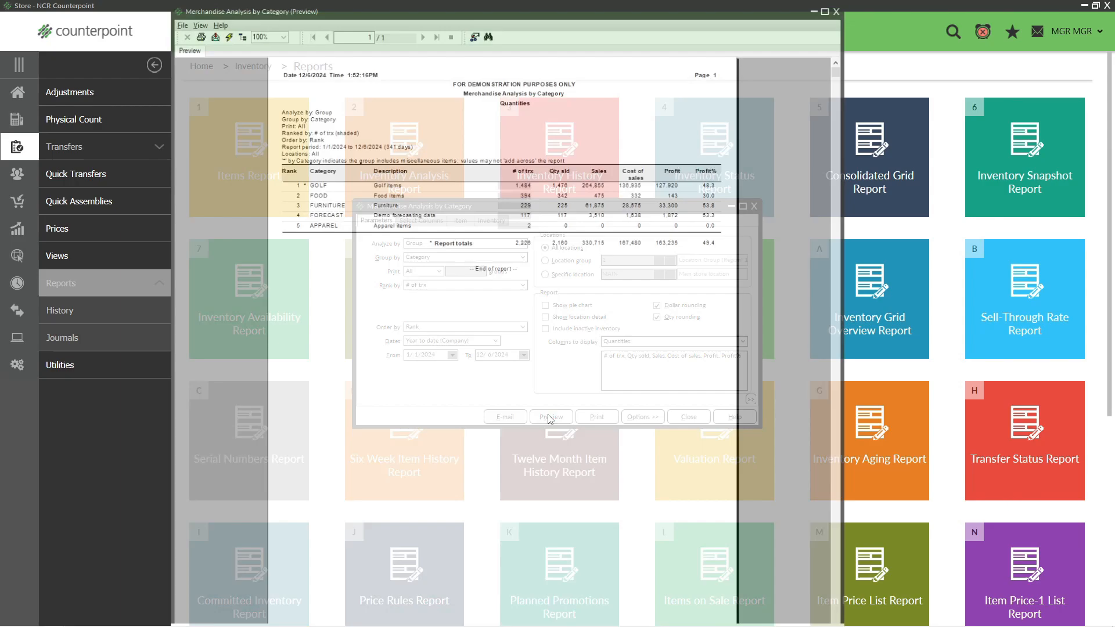
pyautogui.click(270, 35)
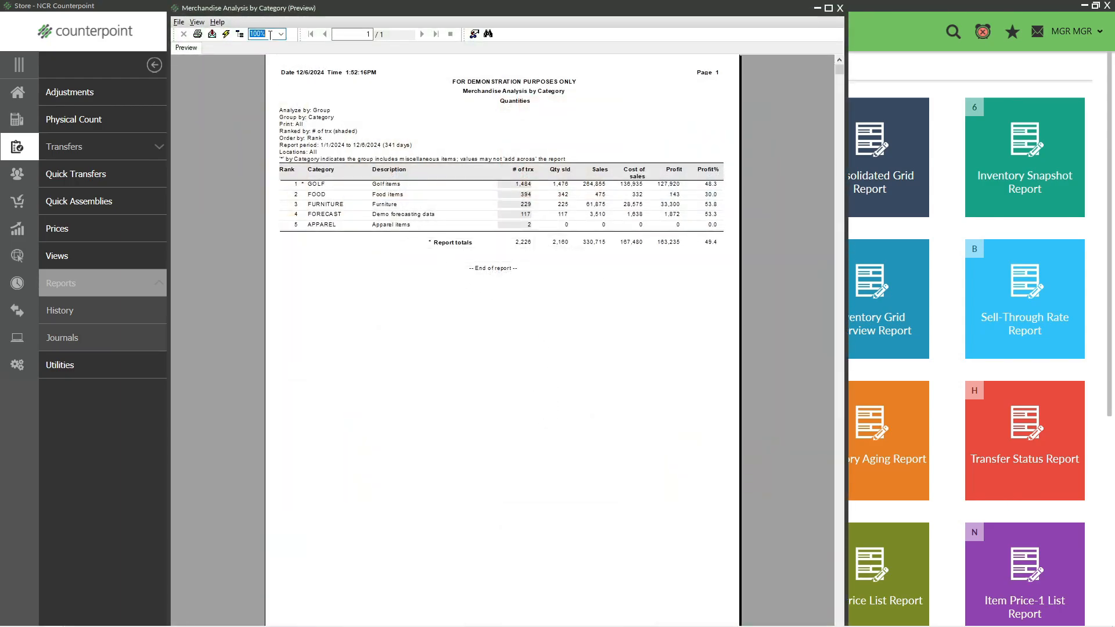
pyautogui.write('135')
pyautogui.press('Return')
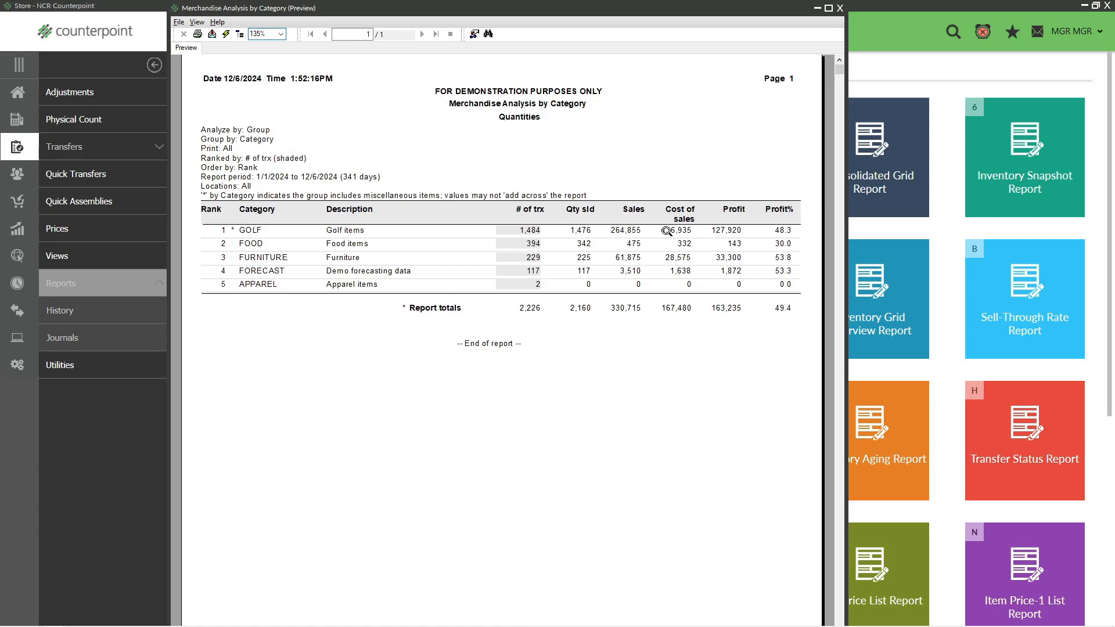
pyautogui.click(839, 9)
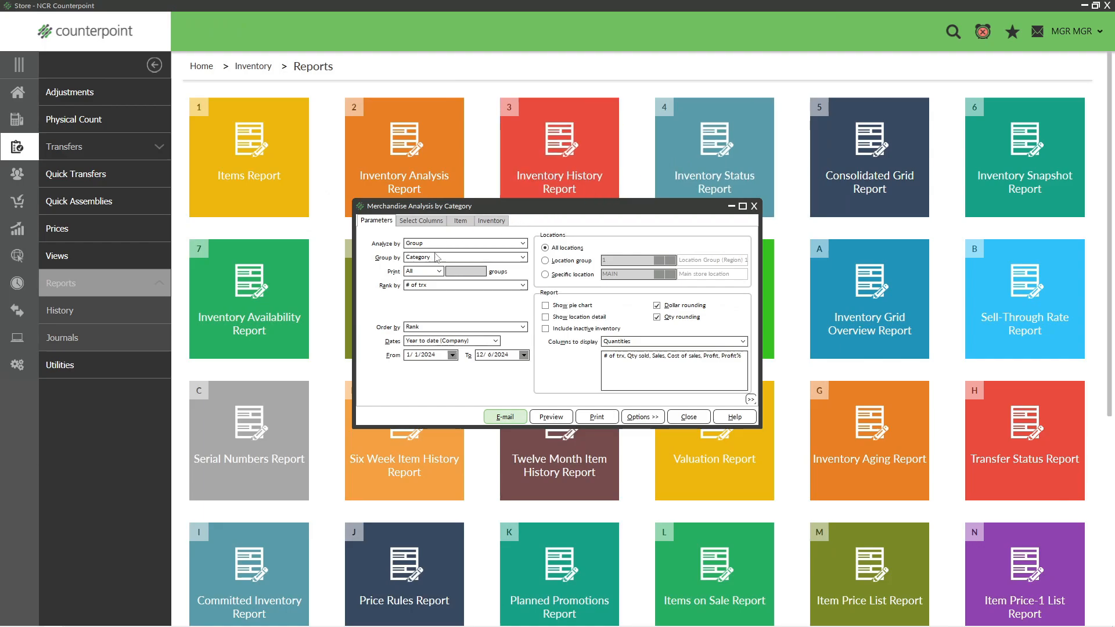
# - Set the merchandise analysis to analyze by Item and group by Category, preview the report, and close the preview
pyautogui.click(522, 257)
pyautogui.click(522, 245)
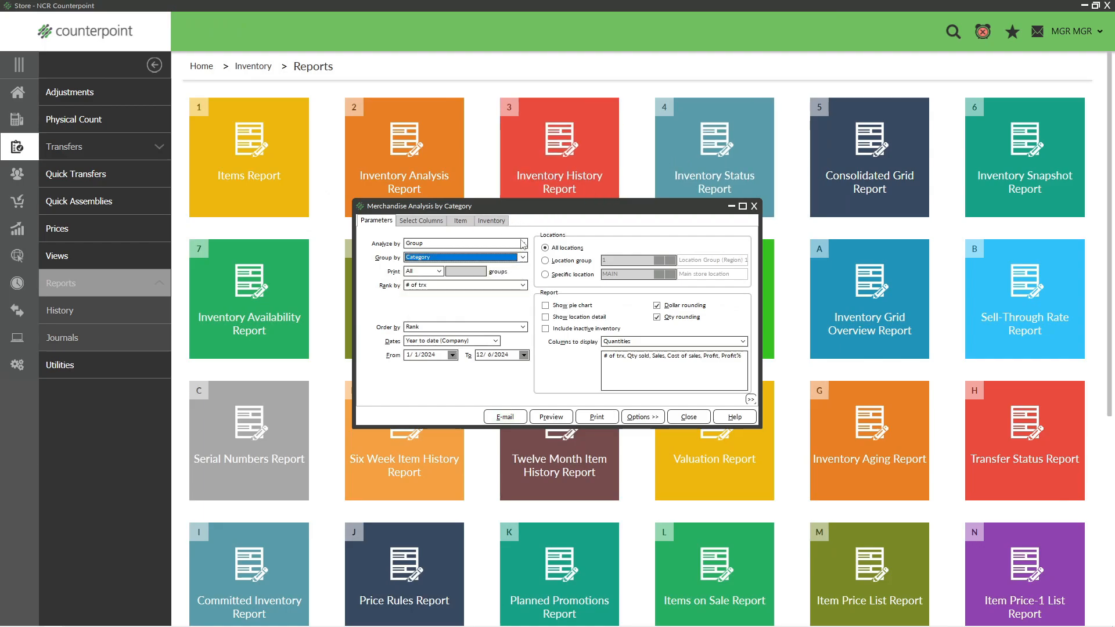
pyautogui.click(523, 244)
pyautogui.click(433, 262)
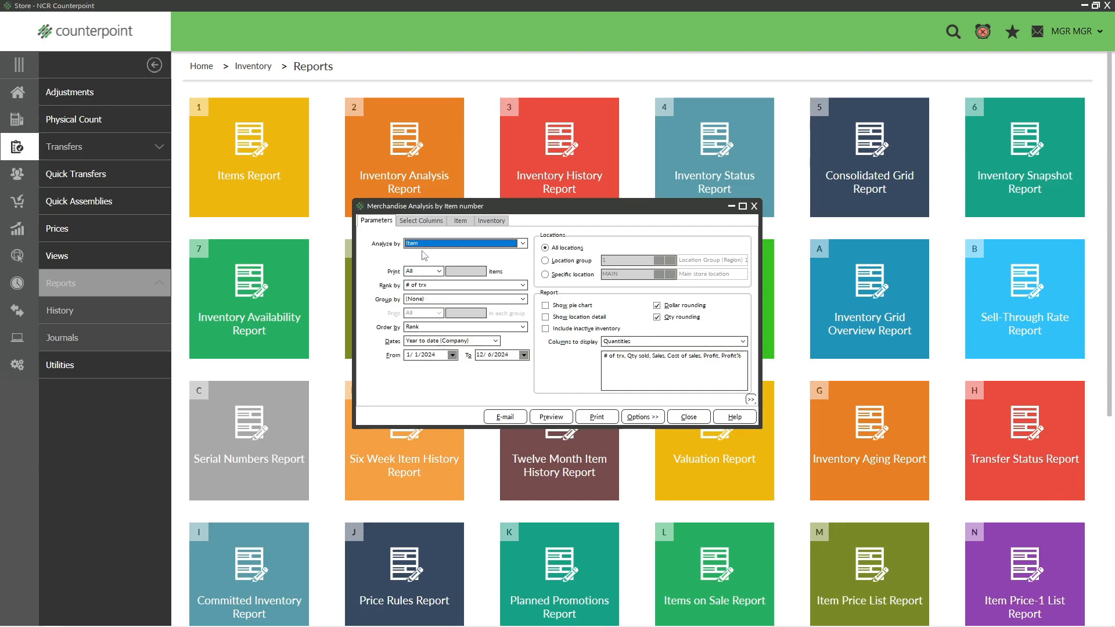
pyautogui.click(523, 299)
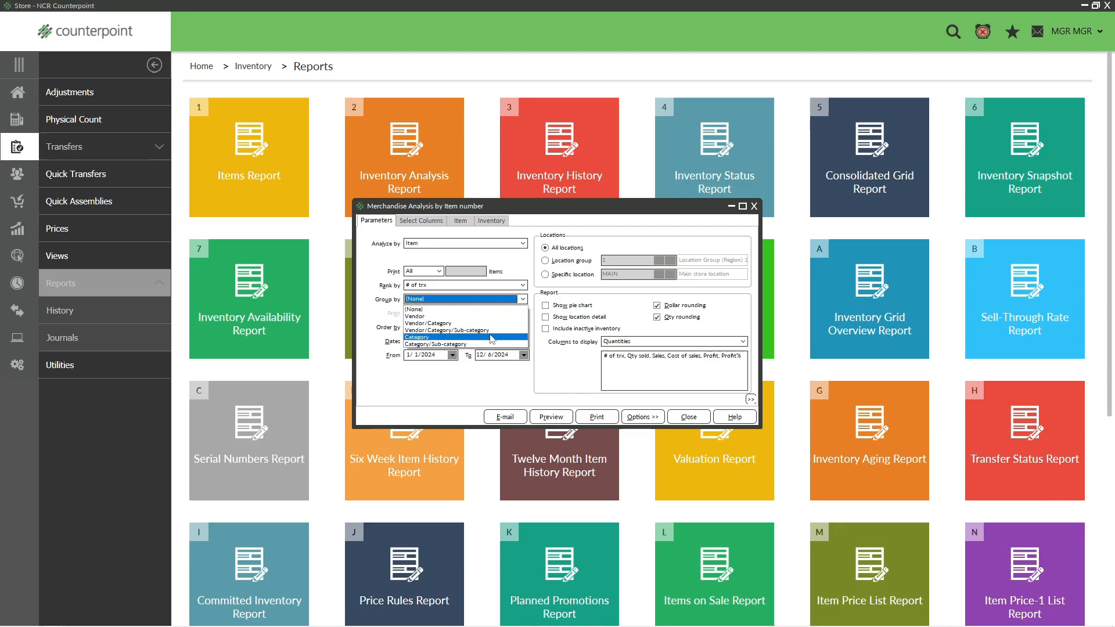
pyautogui.click(493, 338)
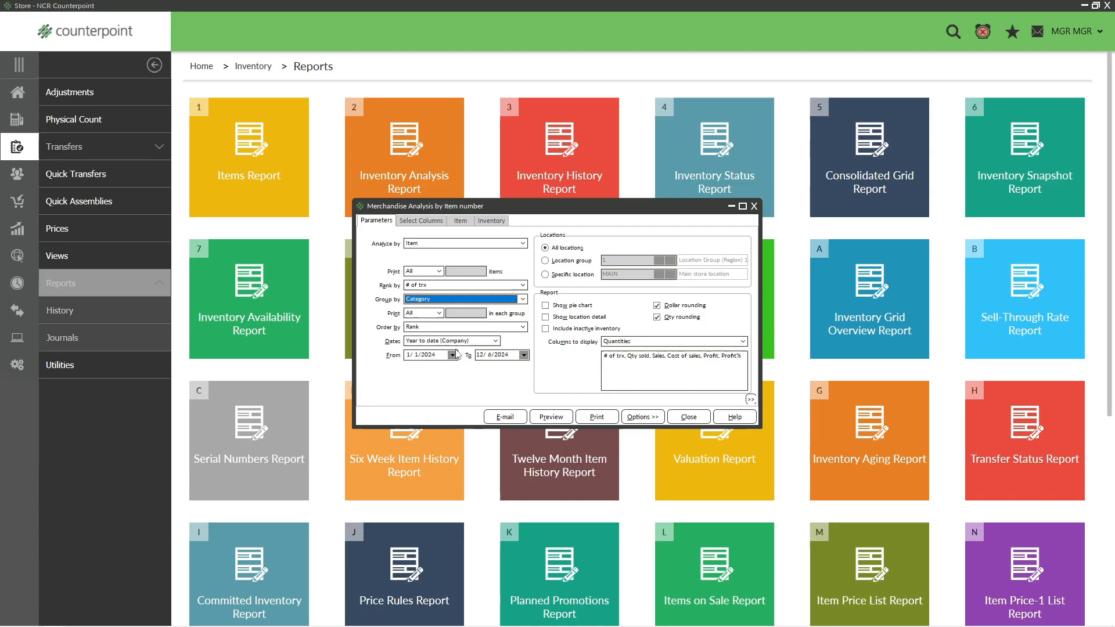
pyautogui.click(550, 415)
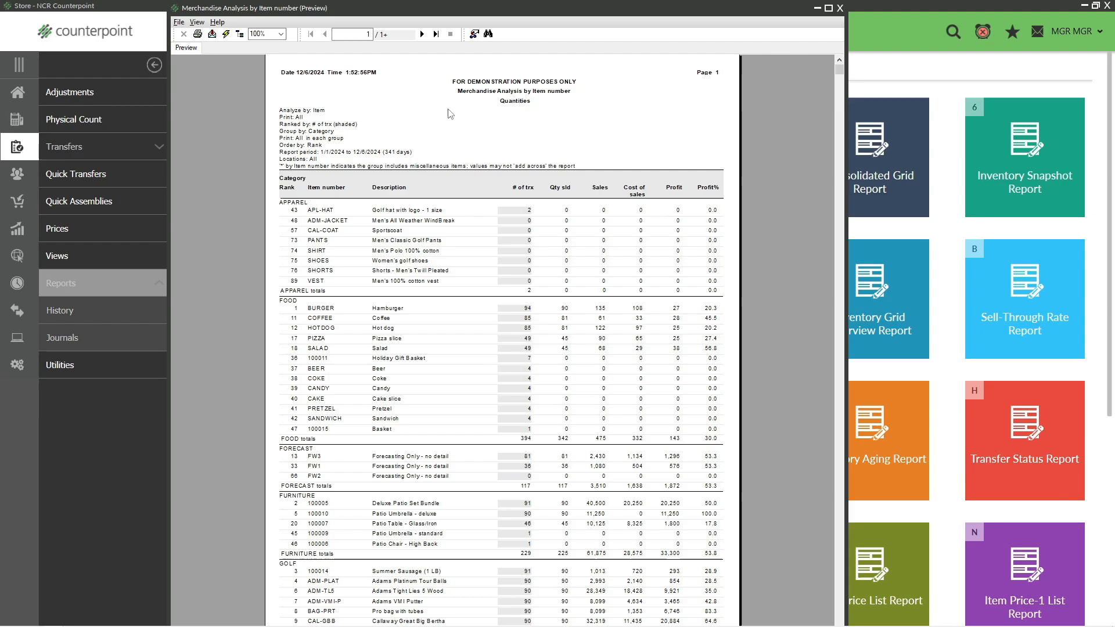
pyautogui.click(839, 9)
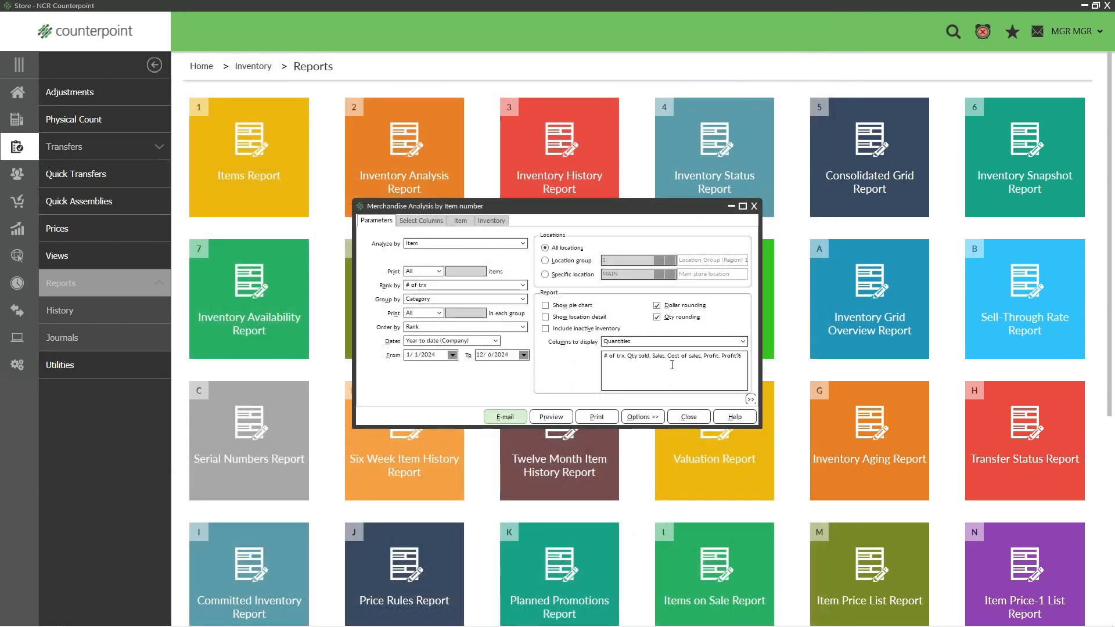
# - Remove Profit%, Profit and Cost of sales from the report's visible columns and add Qty on hand
pyautogui.click(435, 223)
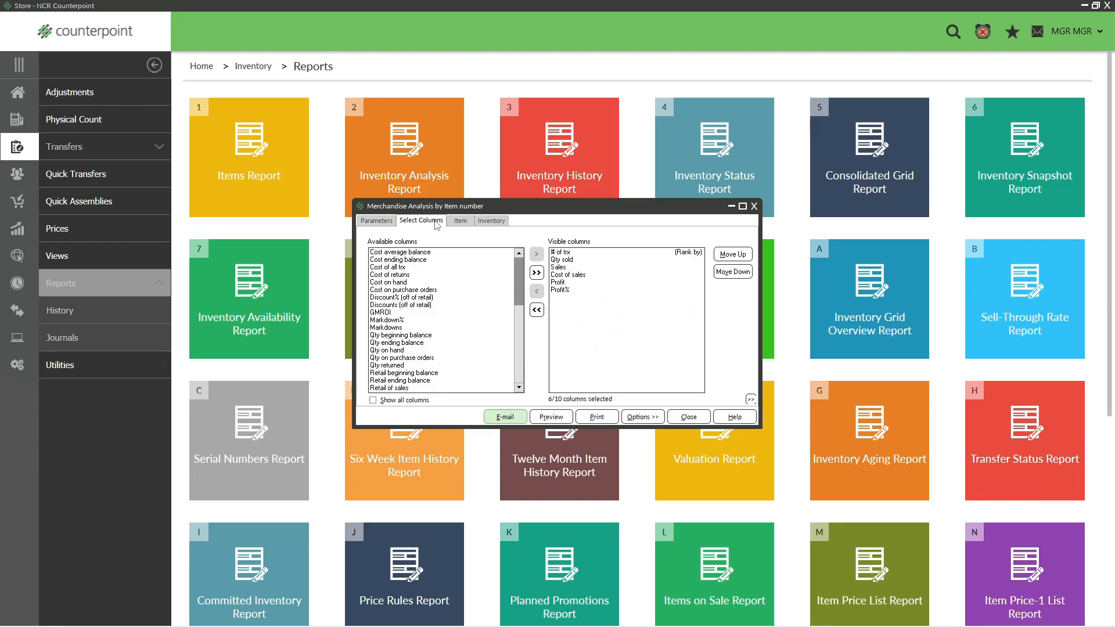
pyautogui.click(562, 290)
pyautogui.click(538, 292)
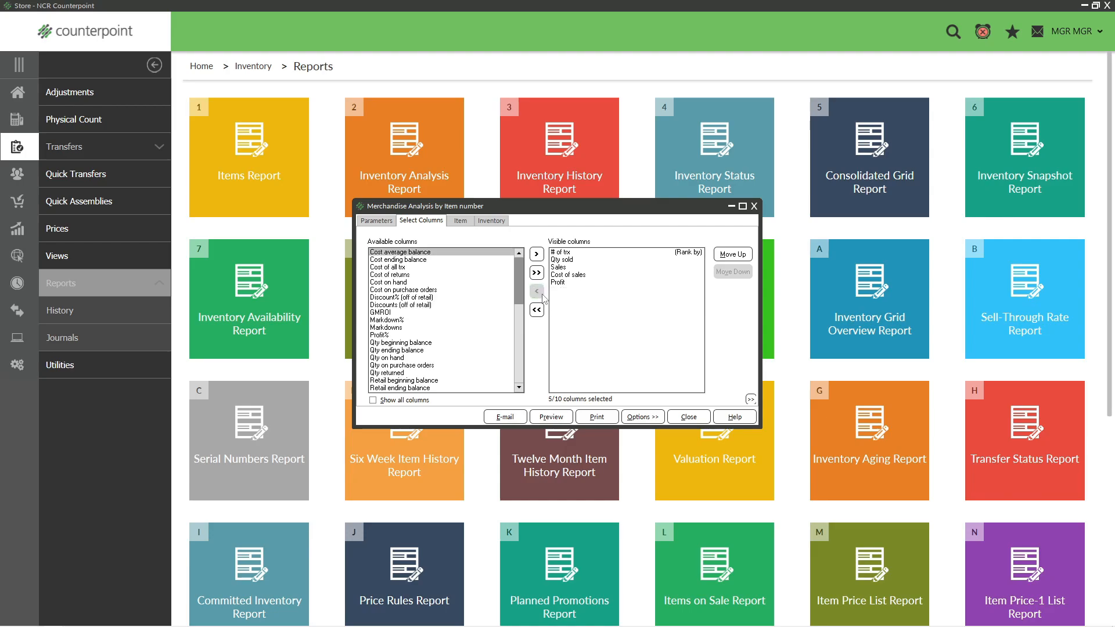
pyautogui.click(560, 283)
pyautogui.click(537, 291)
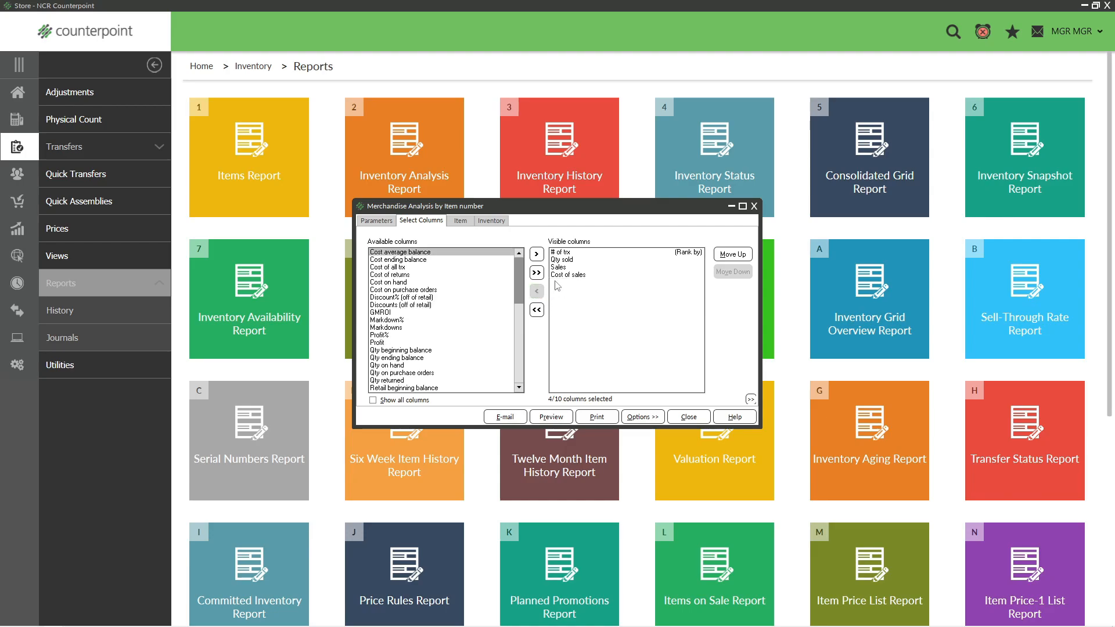
pyautogui.click(562, 276)
pyautogui.click(537, 292)
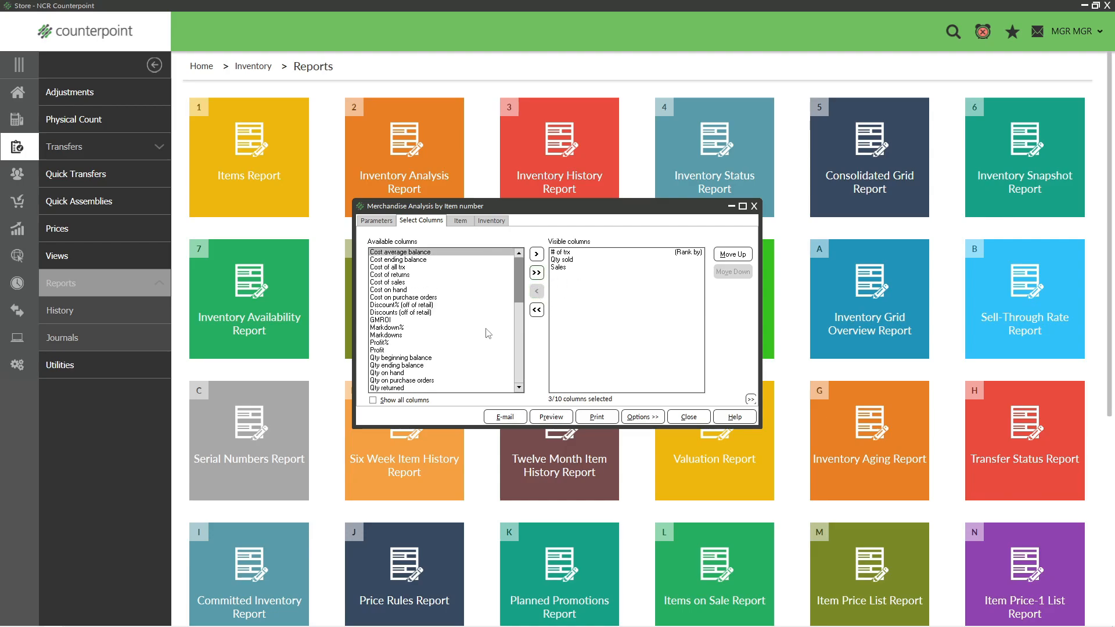
pyautogui.doubleClick(397, 373)
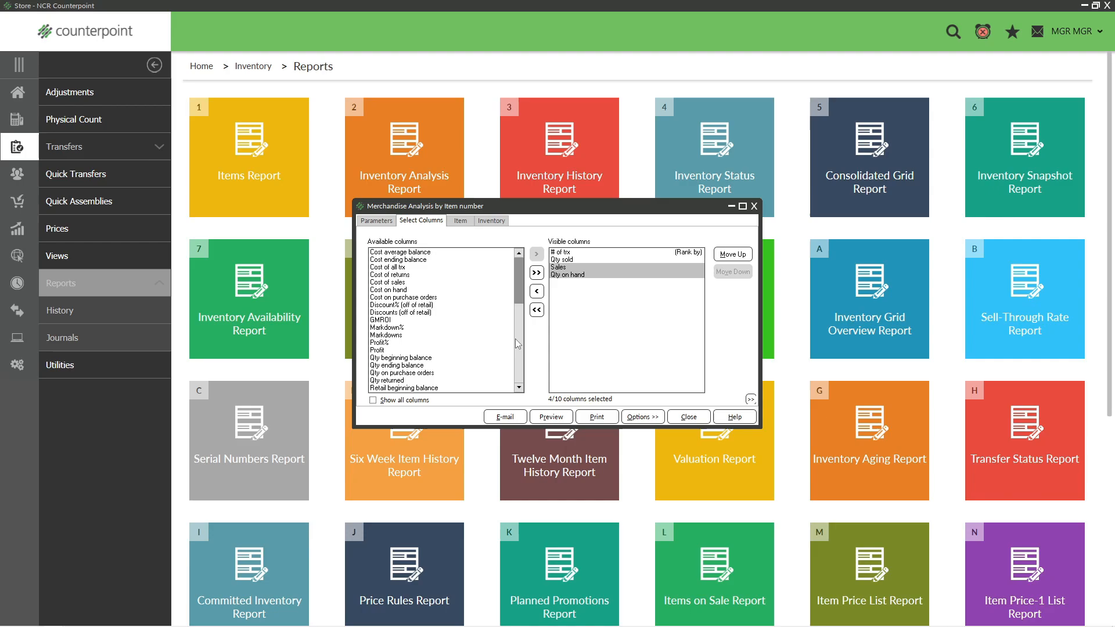
# - Preview the Merchandise Analysis by Item number report with the custom columns, and exit the preview
pyautogui.click(383, 222)
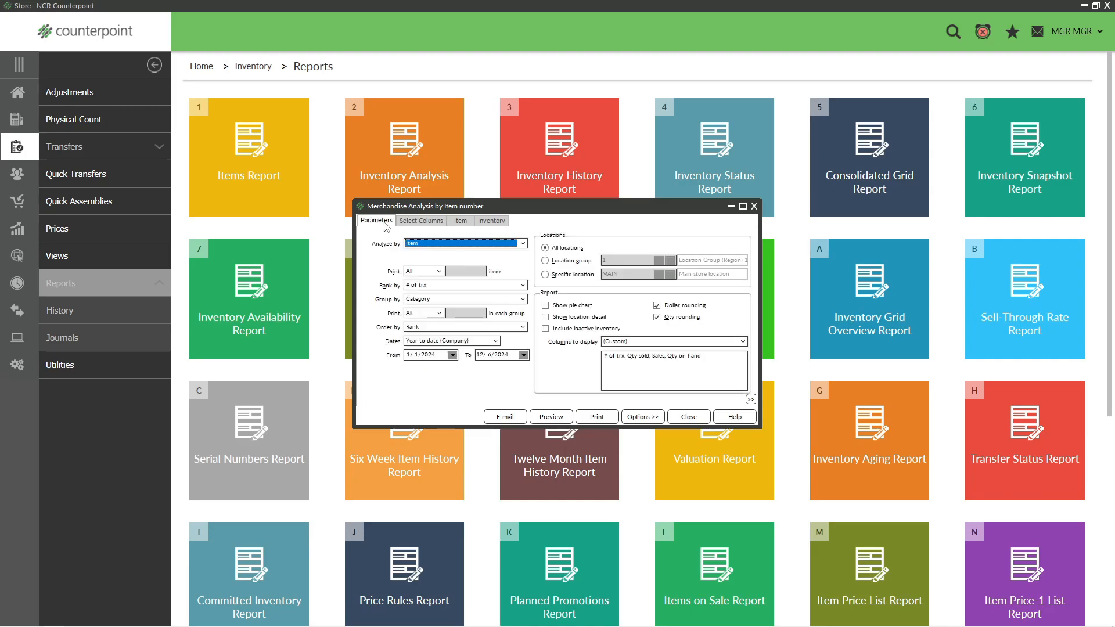
pyautogui.click(550, 416)
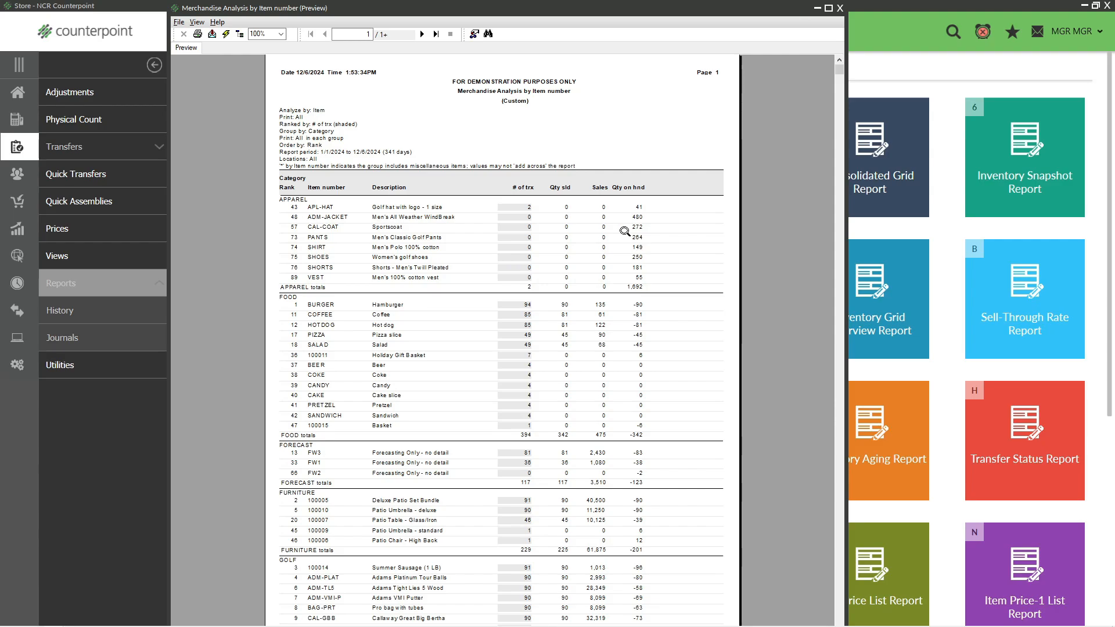
pyautogui.click(180, 24)
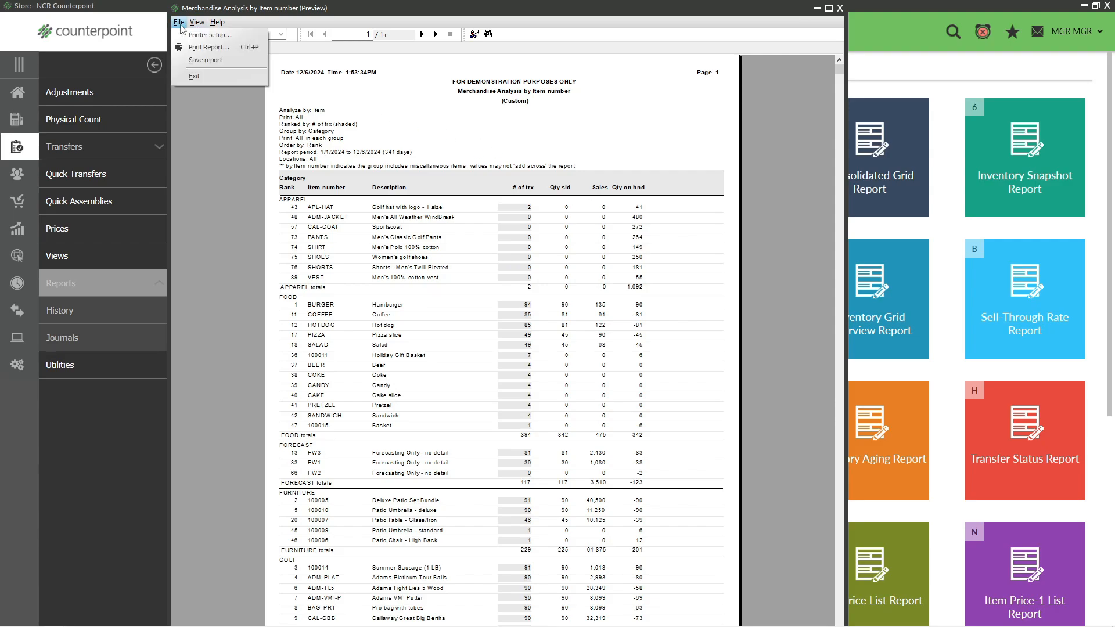
pyautogui.click(195, 77)
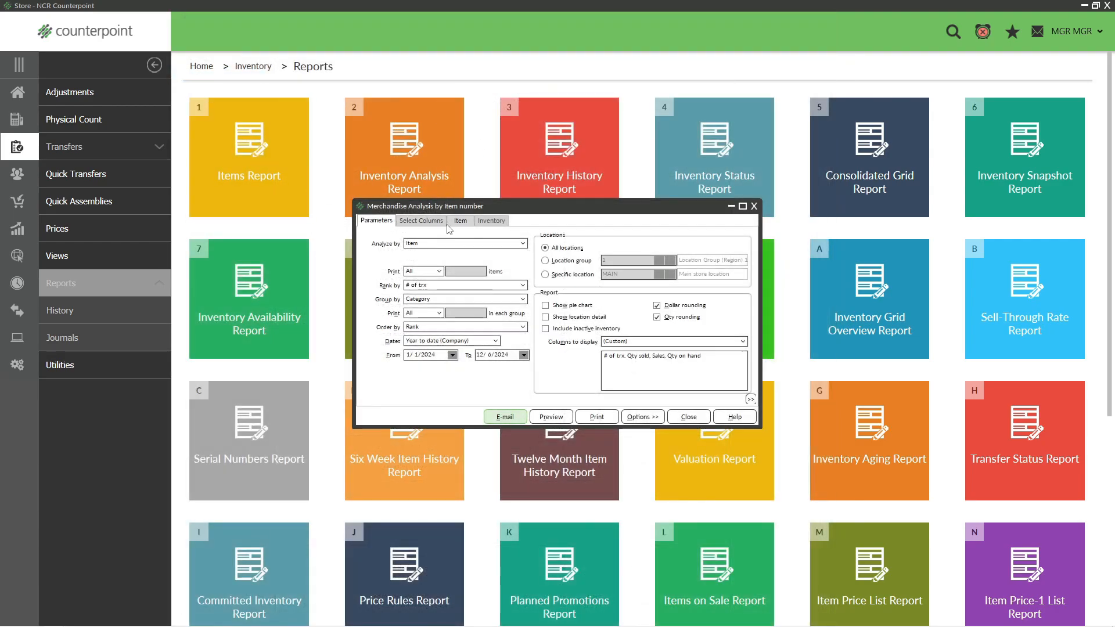
# - Save the report parameters as a public set named "Inv Report by Item with QOH" and close the merchandise analysis
pyautogui.click(639, 417)
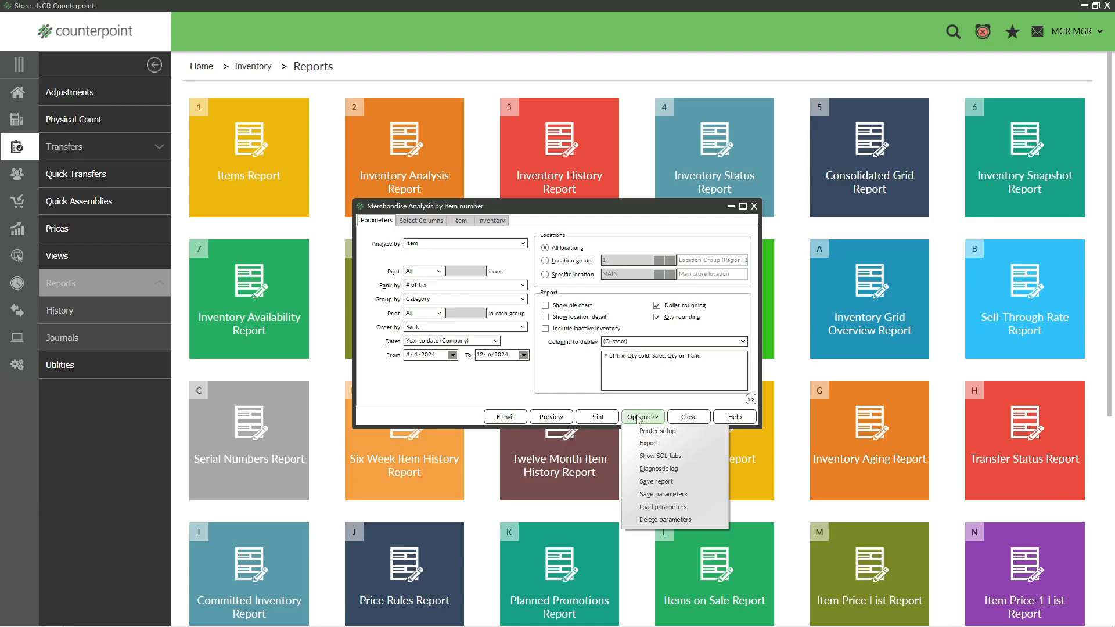
pyautogui.click(663, 494)
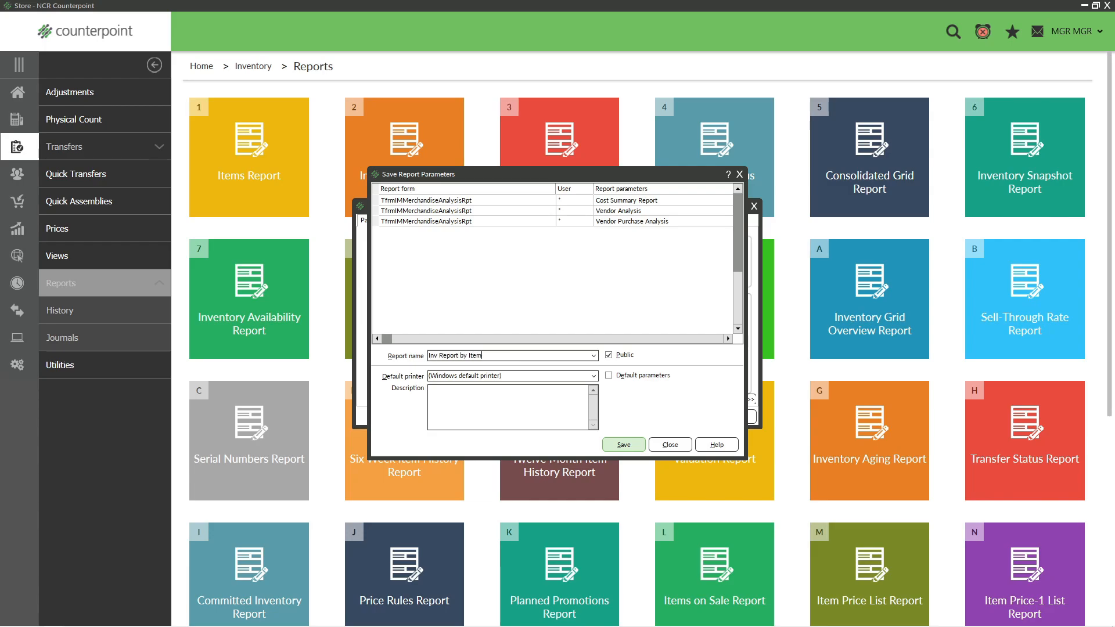
pyautogui.write('with QOH')
pyautogui.click(624, 443)
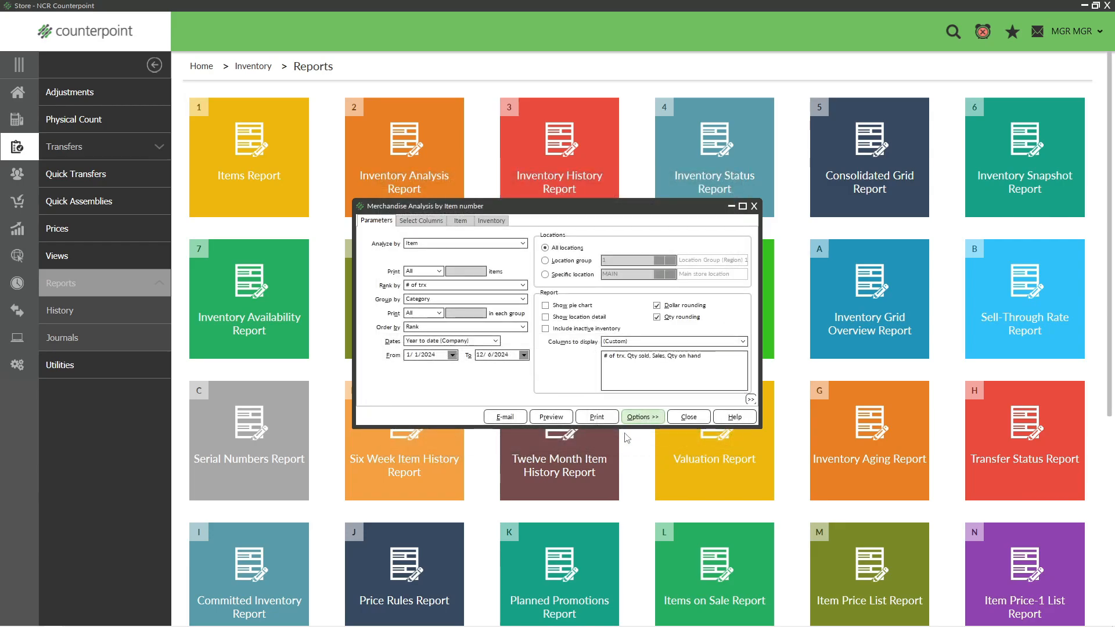
pyautogui.click(685, 417)
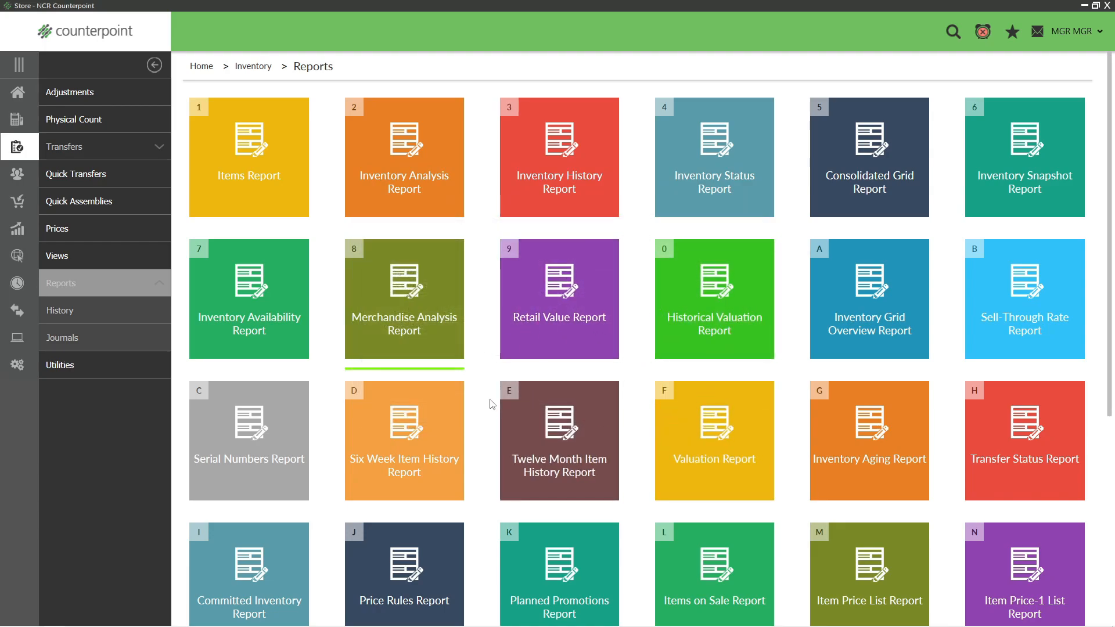
# - Reopen the Merchandise Analysis Report and load the saved parameters "Inv Report by Item with QOH"
pyautogui.click(415, 306)
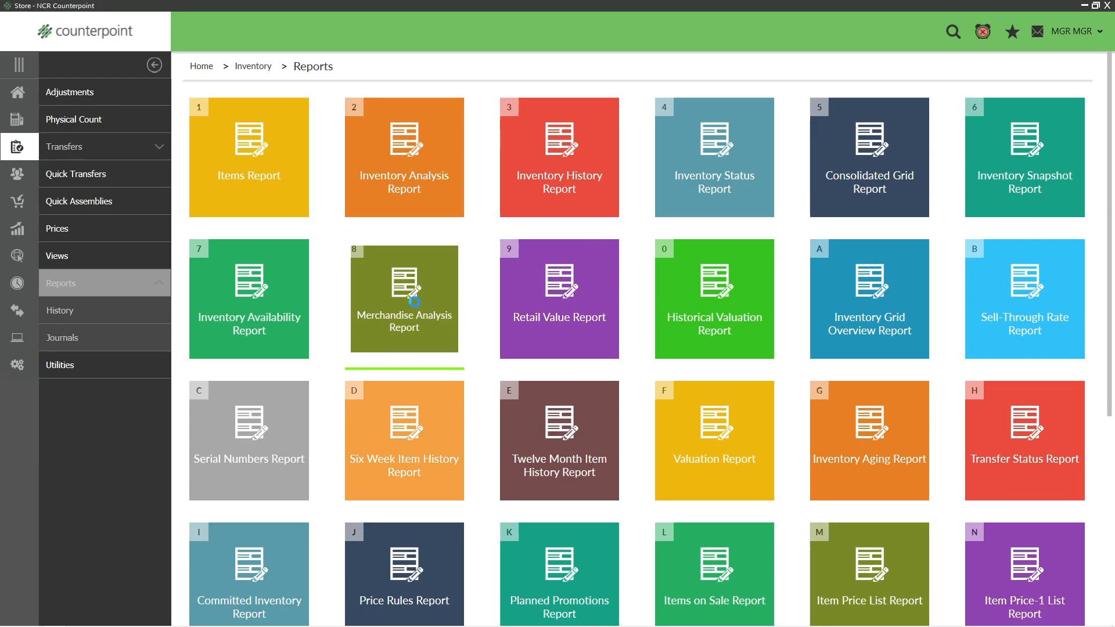
pyautogui.click(642, 417)
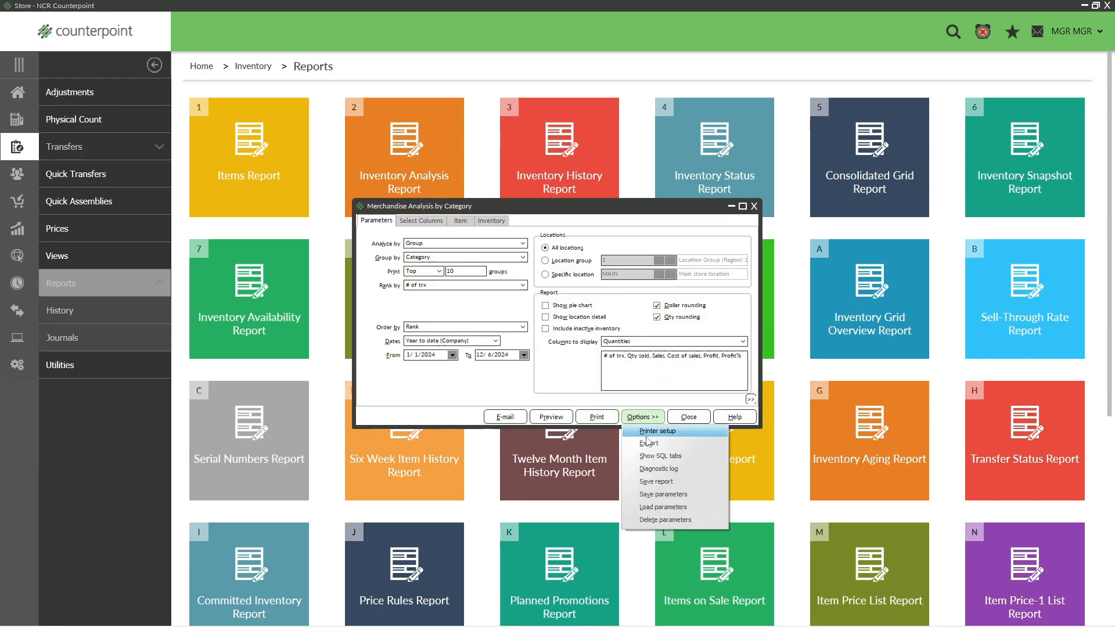
pyautogui.click(663, 507)
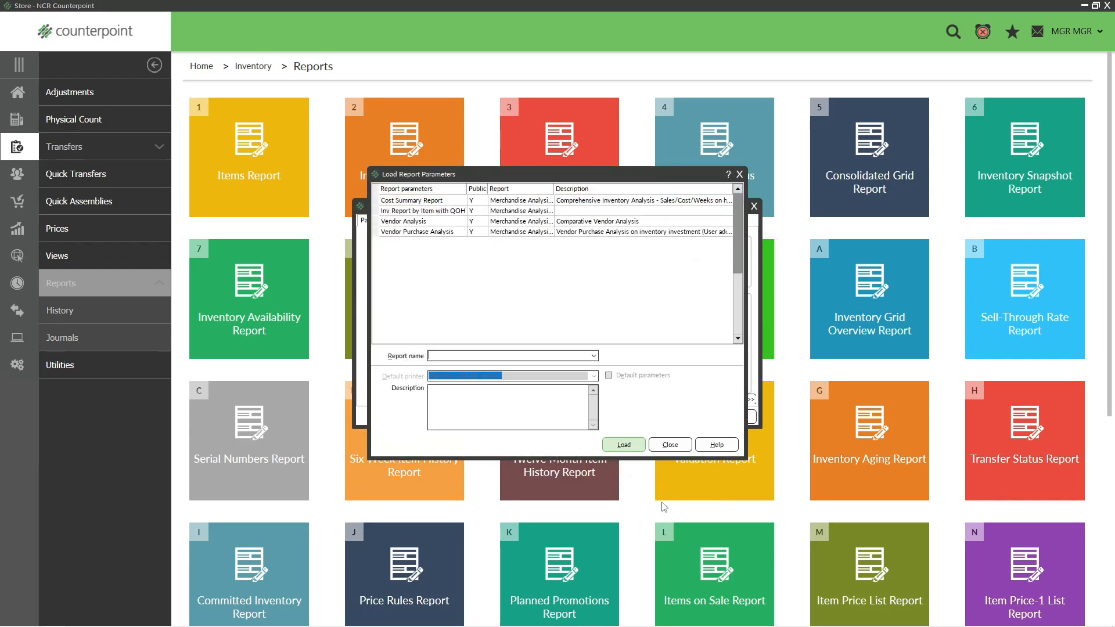
pyautogui.click(423, 214)
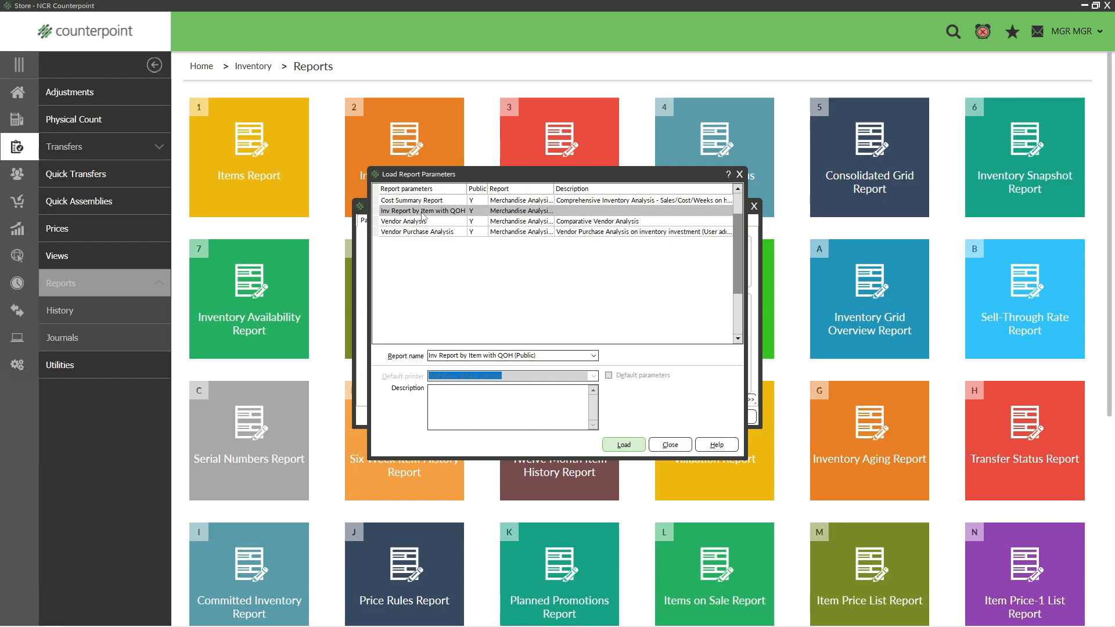
pyautogui.click(622, 444)
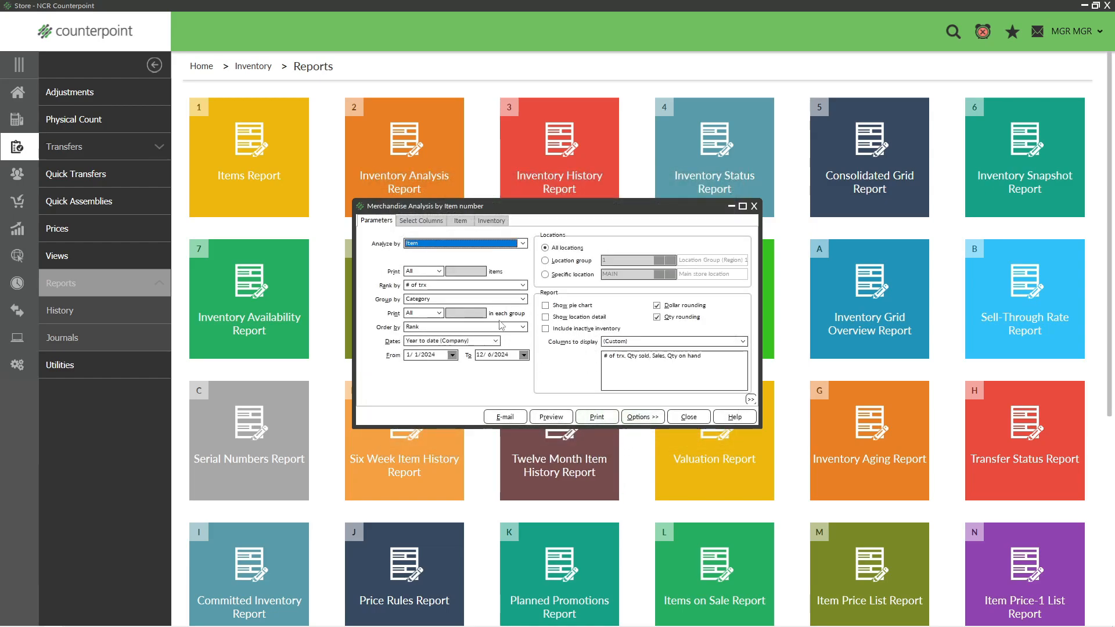
# - Preview the merchandise analysis with the loaded parameters, and close both the preview and the report window
pyautogui.click(548, 416)
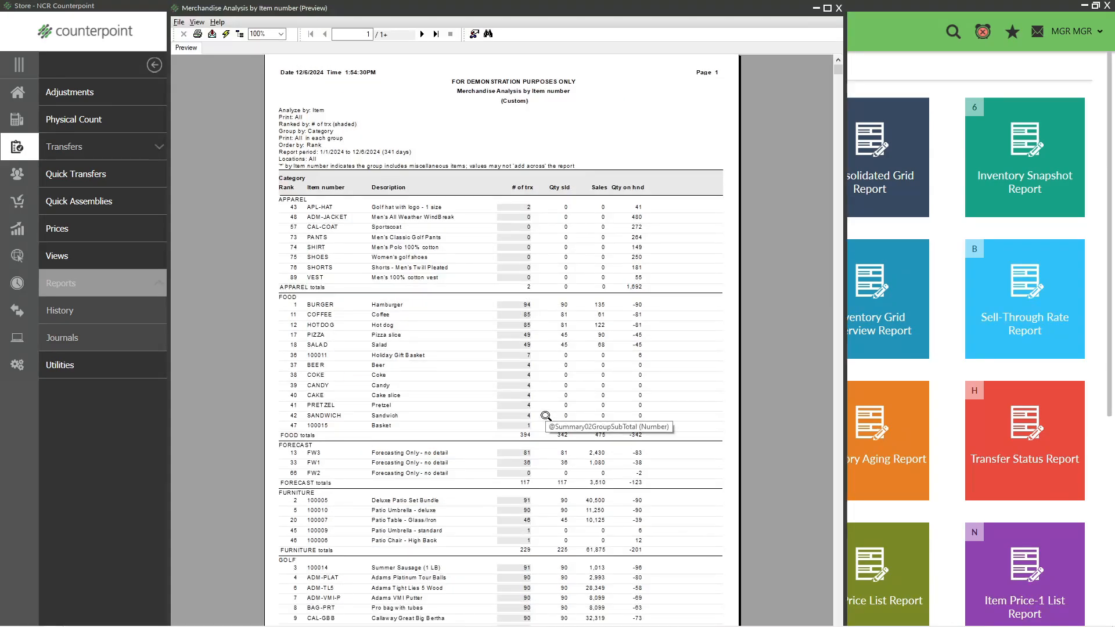
pyautogui.click(837, 9)
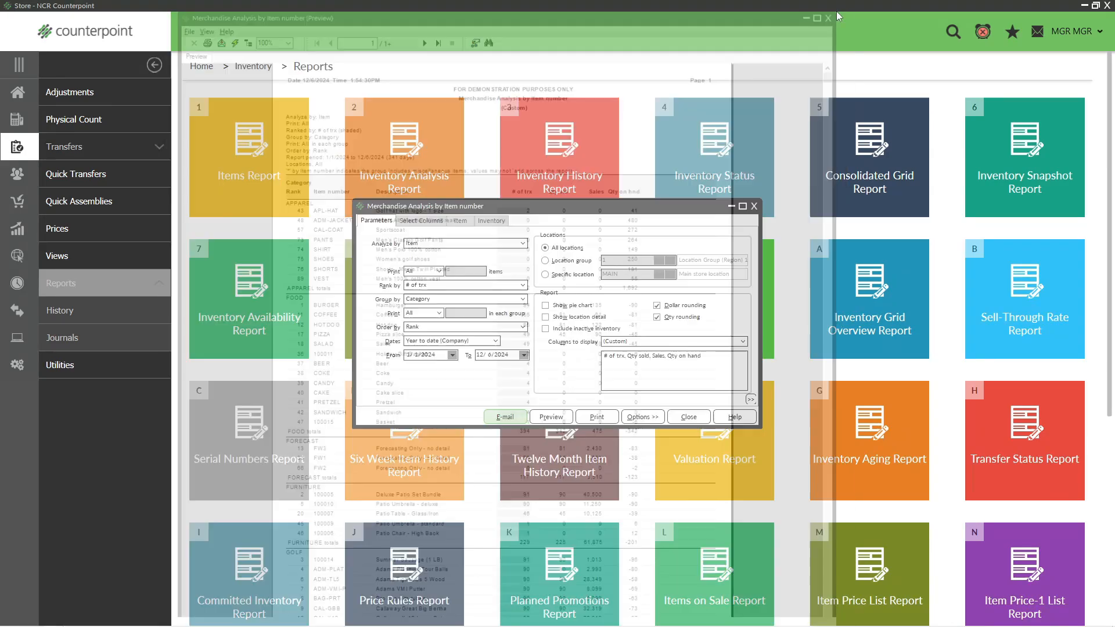
pyautogui.click(688, 417)
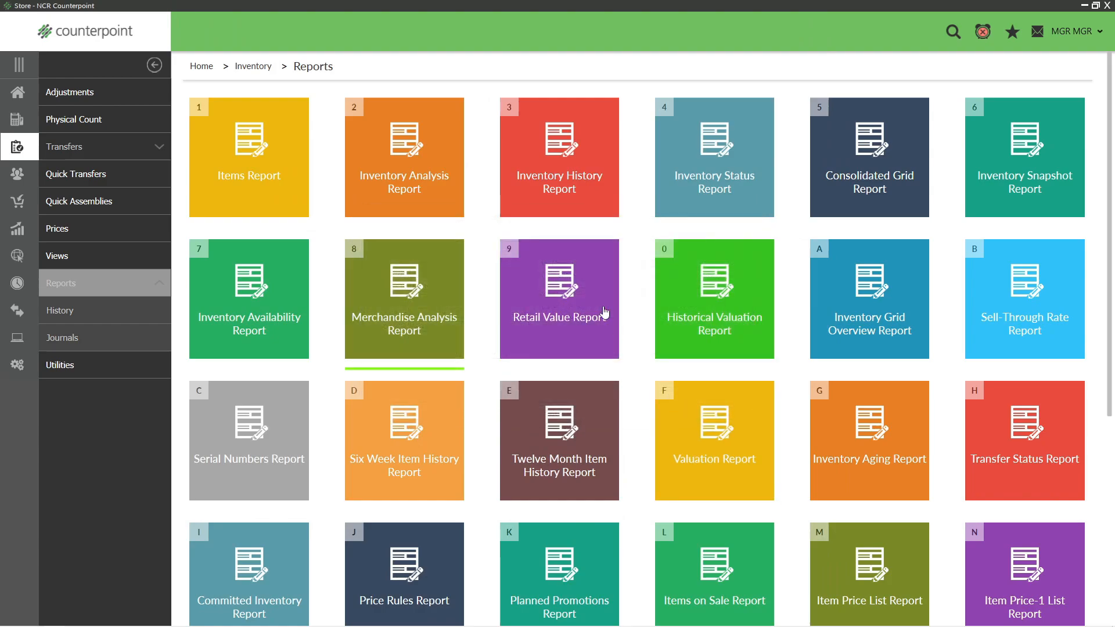